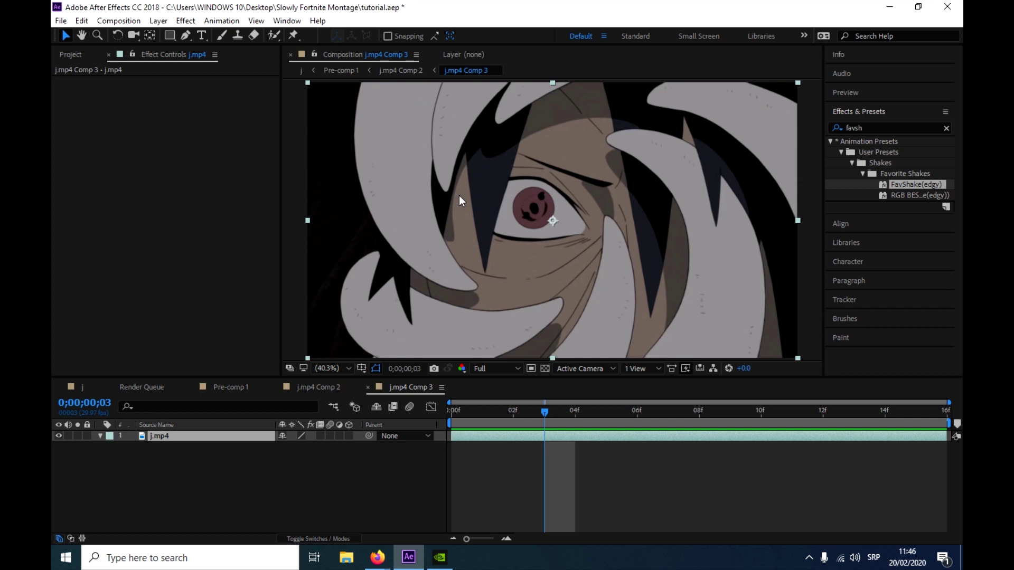
Step: Fit the whole composition frame in the viewer
scroll(573, 216, down, 1)
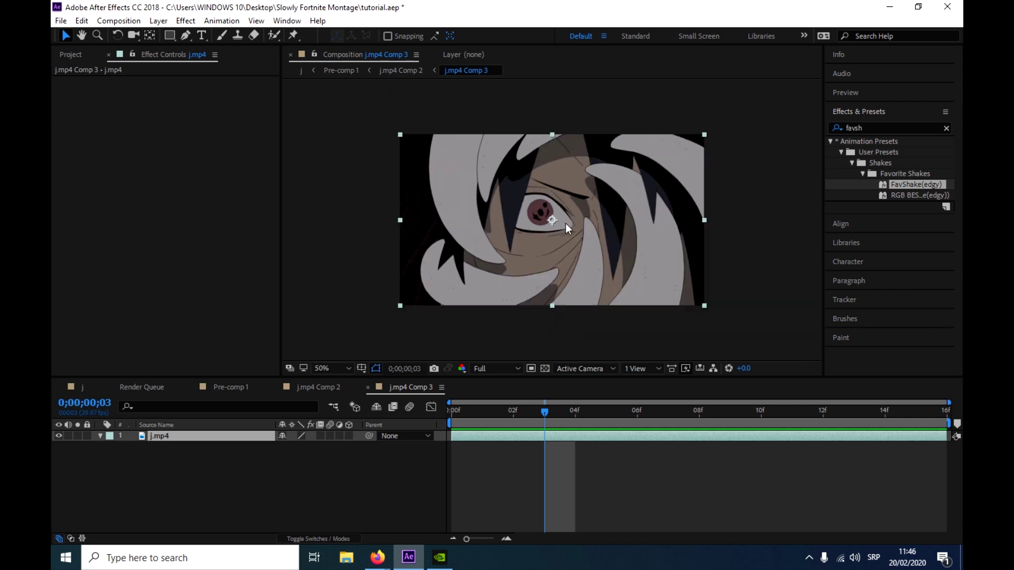
scroll(560, 227, up, 1)
click(347, 369)
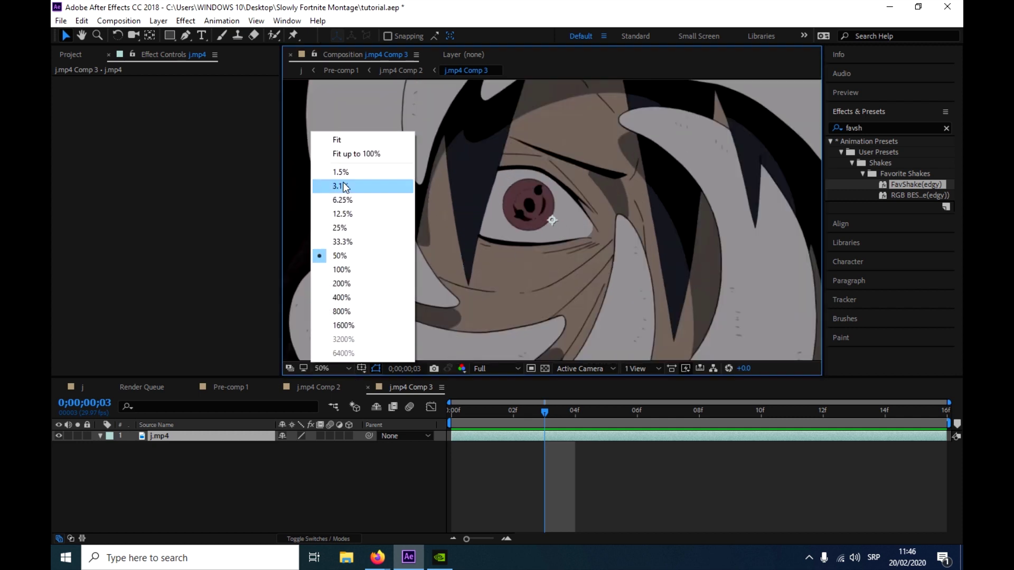
click(341, 138)
Step: Preview the j.mp4 clip's playback and briefly inspect its layer properties
click(489, 407)
key(space)
drag(481, 410, 453, 430)
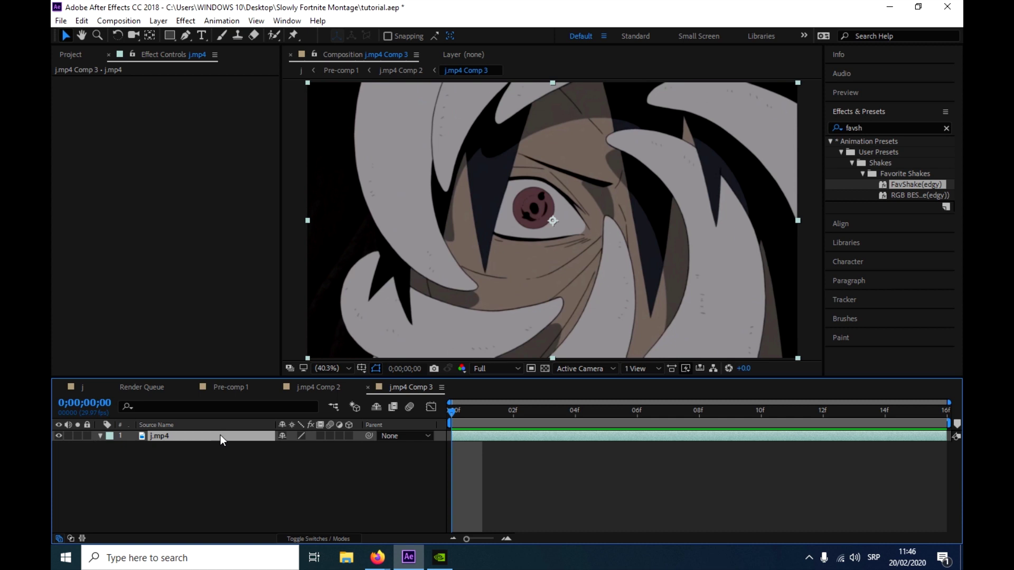
key(space)
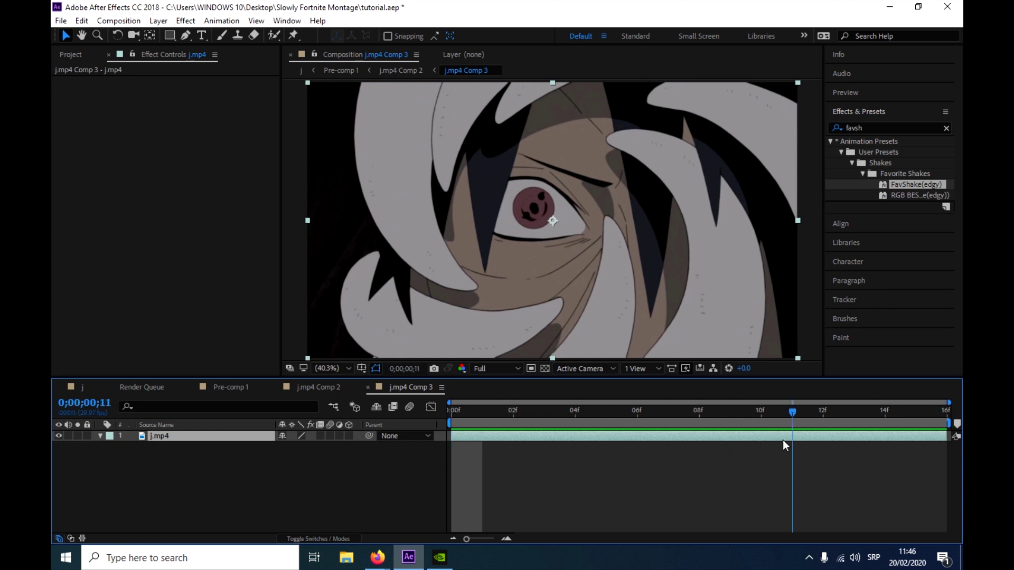
key(space)
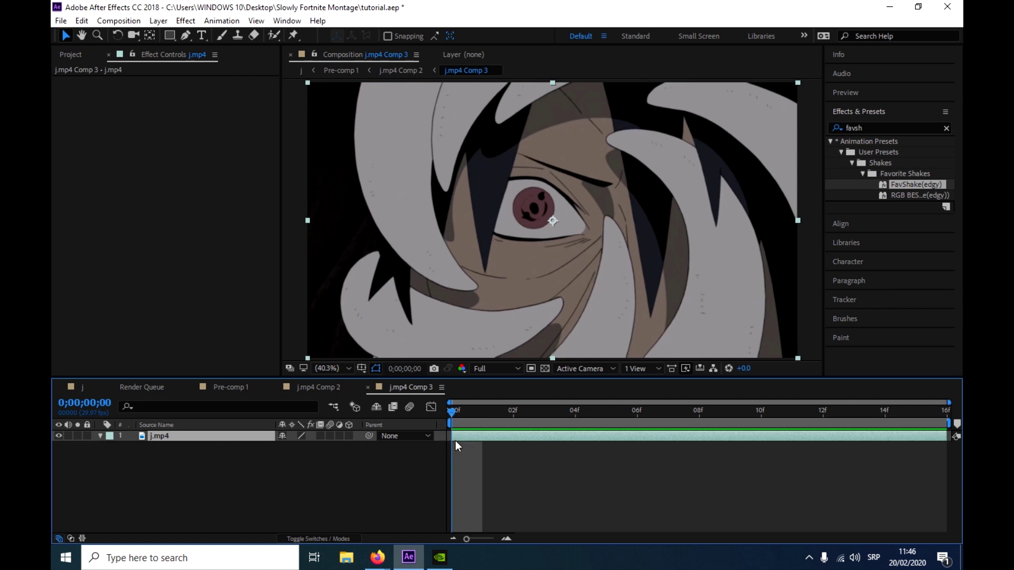
click(102, 436)
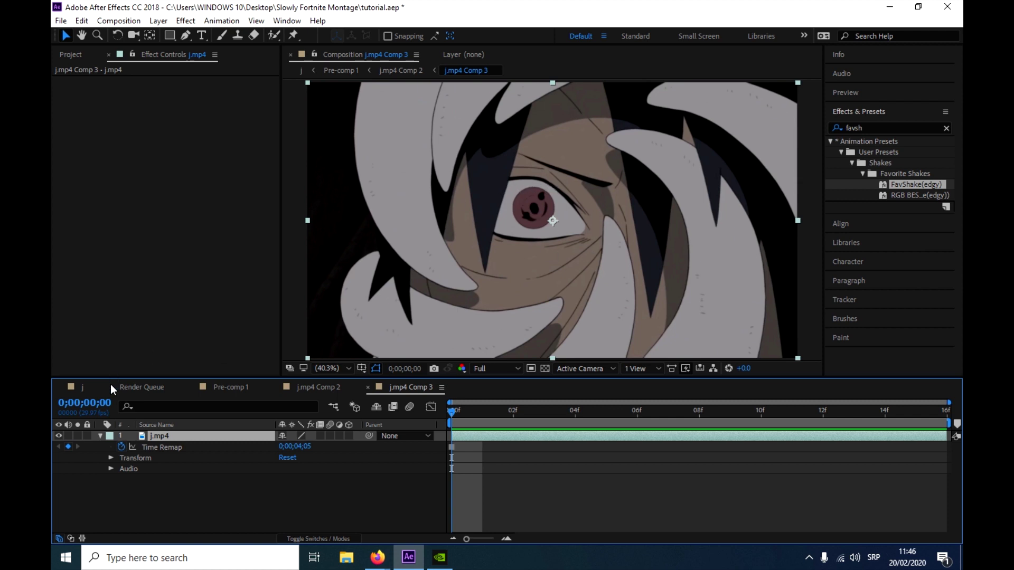
click(99, 436)
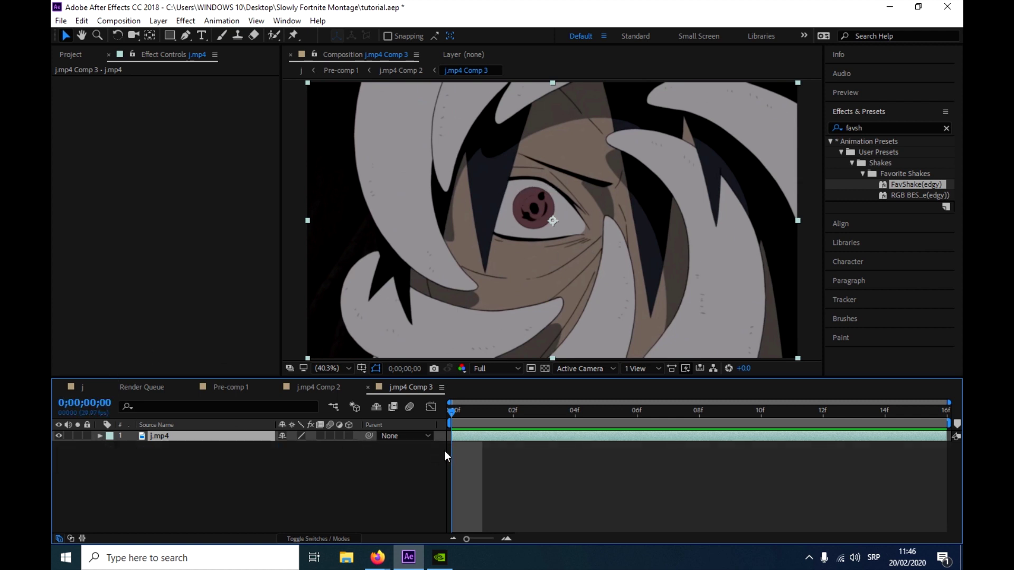
Step: Add a light grey solid sampled from the anime frame and place it below j.mp4
right_click(258, 497)
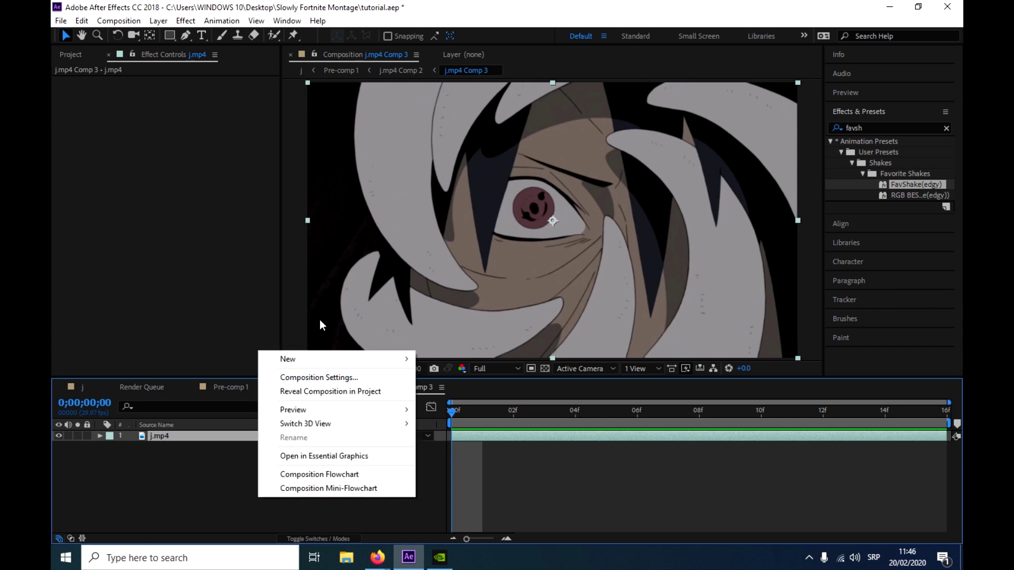
mouse_move(321, 362)
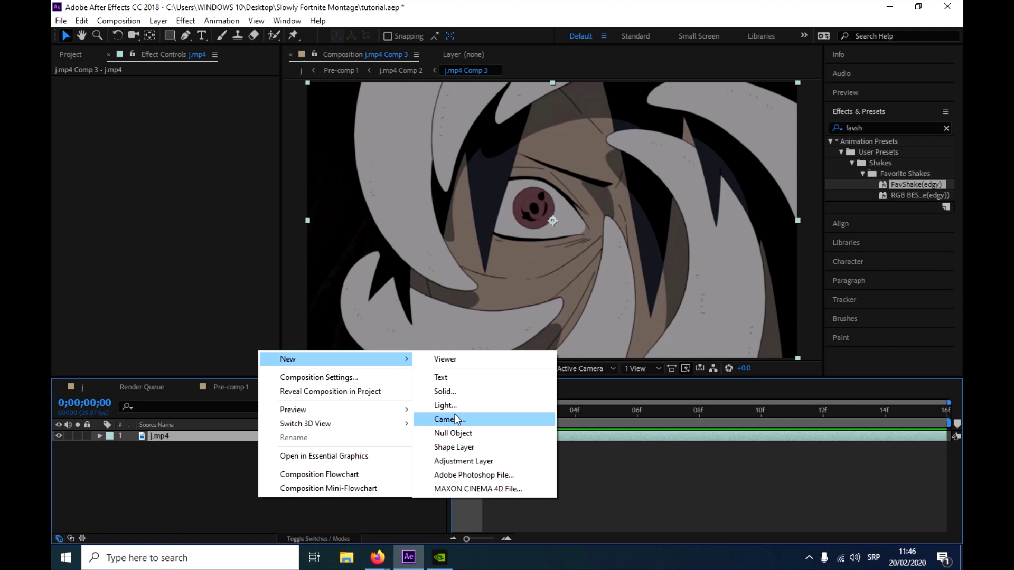
click(453, 390)
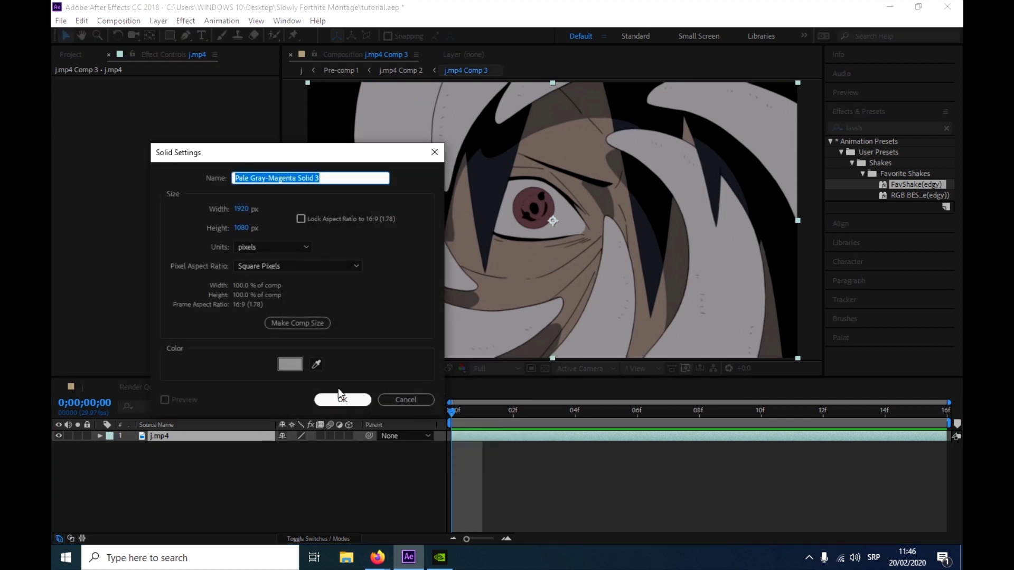
click(316, 365)
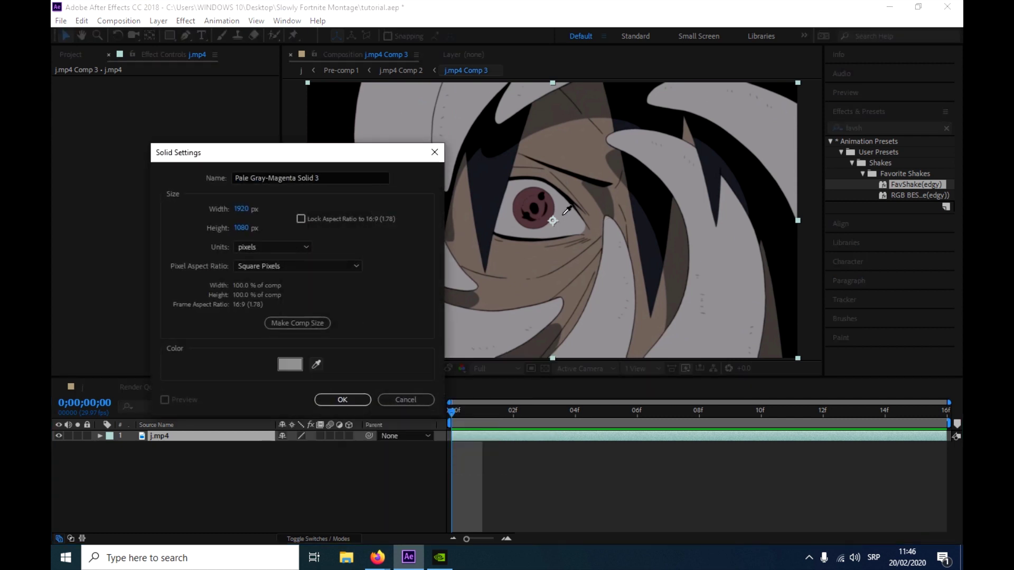
click(565, 220)
click(342, 399)
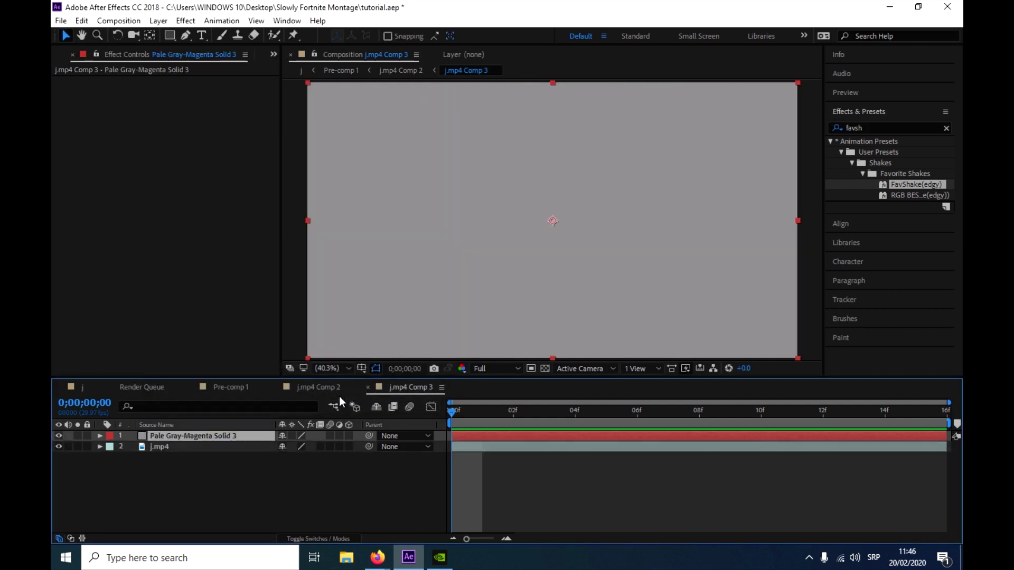
drag(236, 435, 200, 448)
click(182, 437)
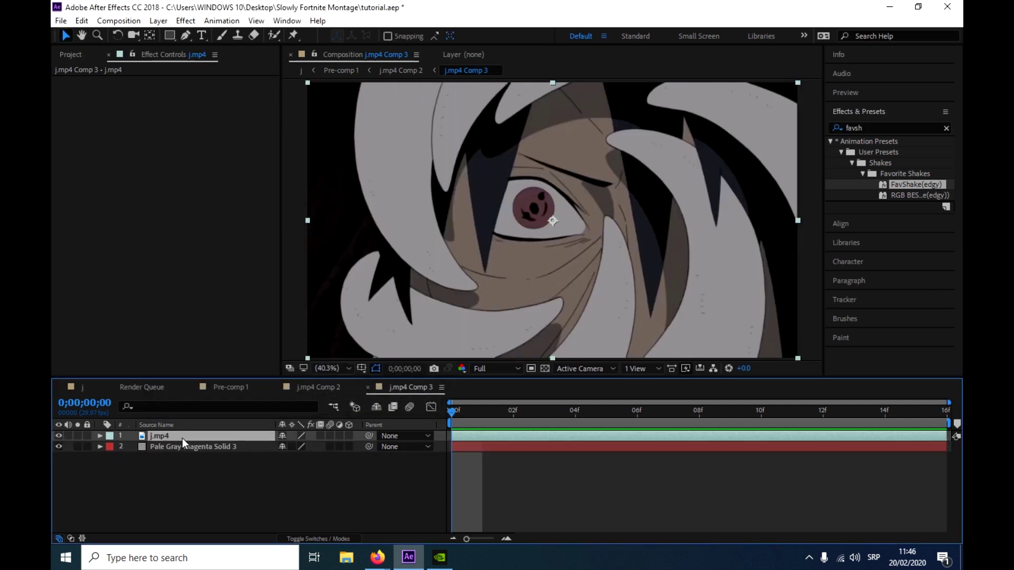
Step: Zoom in and start the pen mask at the eye's corner along the lower eyelid
key(period)
key(period)
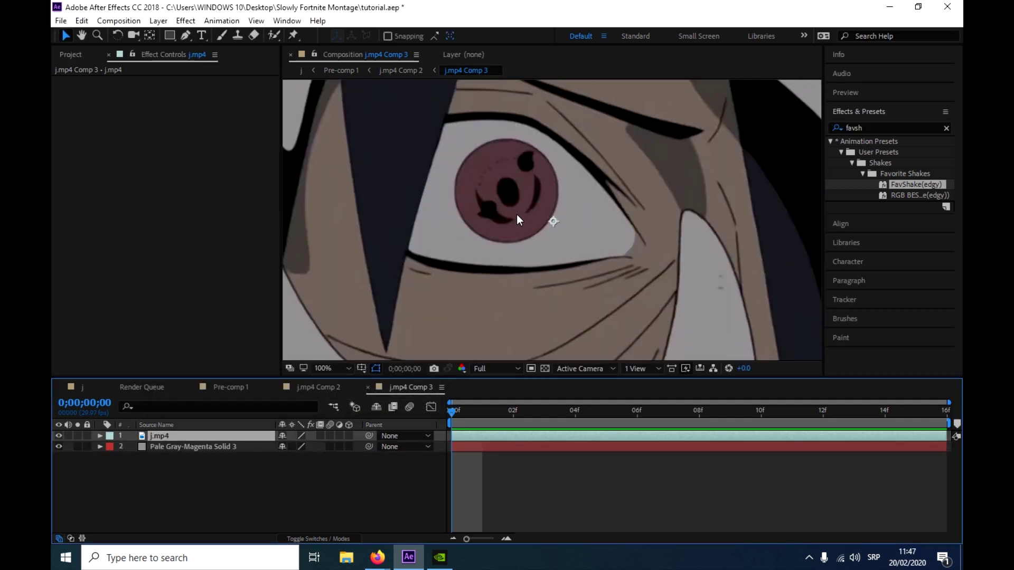
click(185, 35)
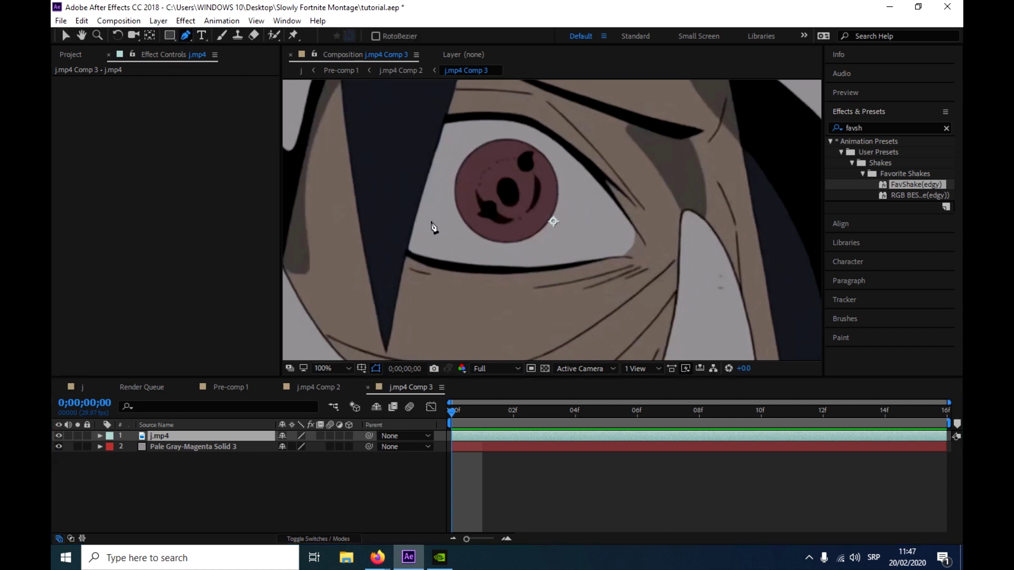
click(407, 249)
click(415, 254)
click(425, 256)
click(441, 261)
click(463, 263)
click(485, 266)
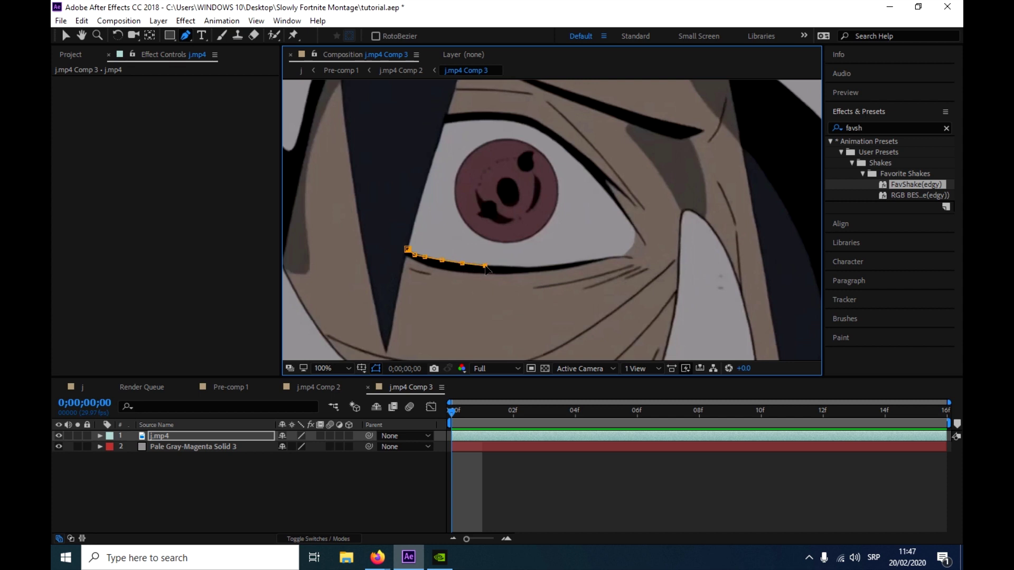
Step: Continue mask points along the lower eyelid and around the eye's right side
scroll(498, 272, up, 1)
click(560, 215)
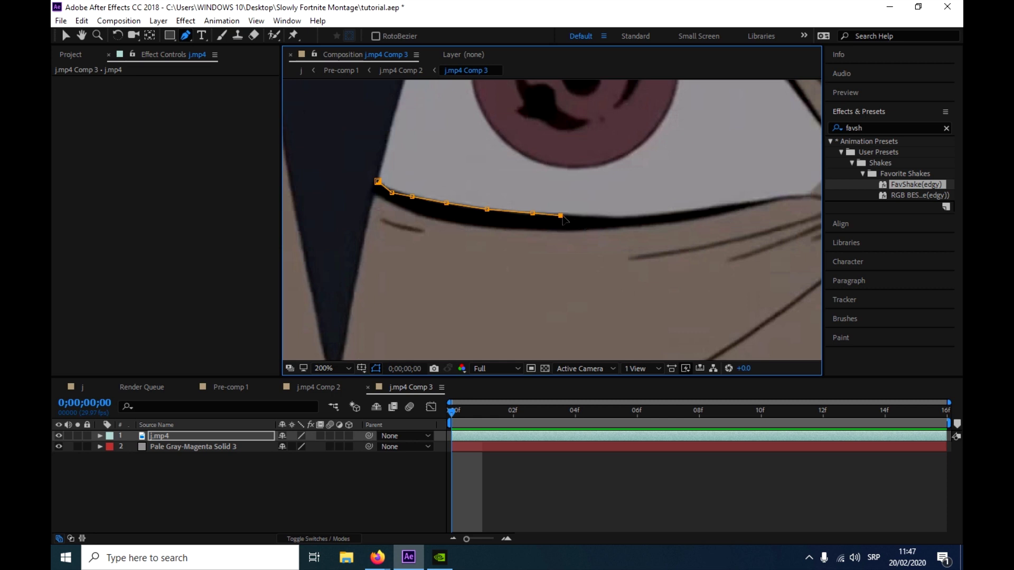
click(591, 215)
click(611, 217)
click(642, 217)
click(686, 213)
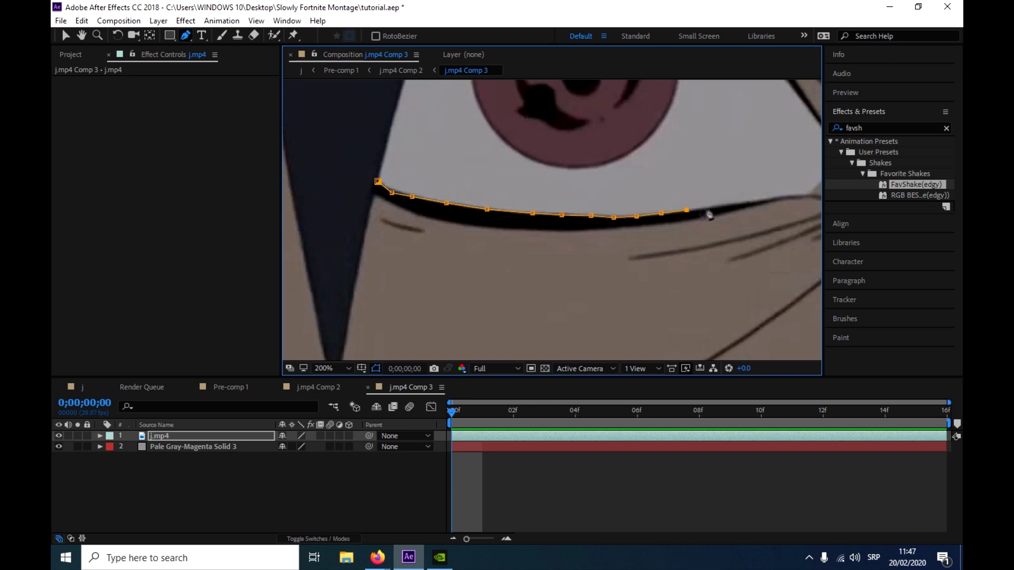
click(749, 207)
drag(781, 205, 364, 228)
click(384, 227)
click(398, 218)
click(408, 206)
click(414, 180)
Step: Trace mask points along the upper eyelid and close the path at its start
scroll(409, 226, down, 2)
scroll(475, 211, up, 1)
click(549, 215)
click(529, 194)
scroll(495, 166, down, 1)
click(476, 154)
click(456, 149)
click(445, 148)
click(434, 148)
click(422, 148)
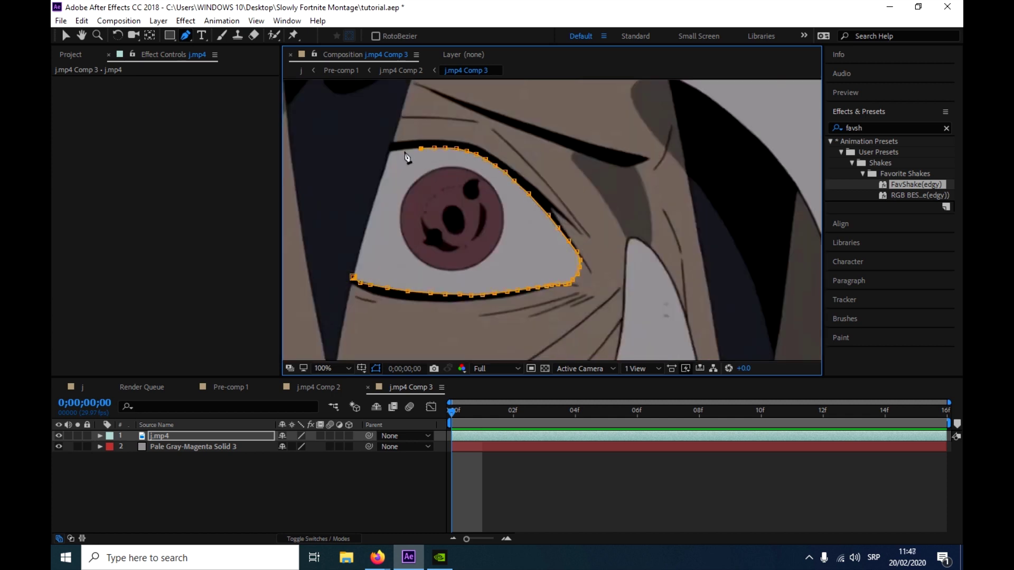
click(403, 150)
click(389, 151)
click(353, 277)
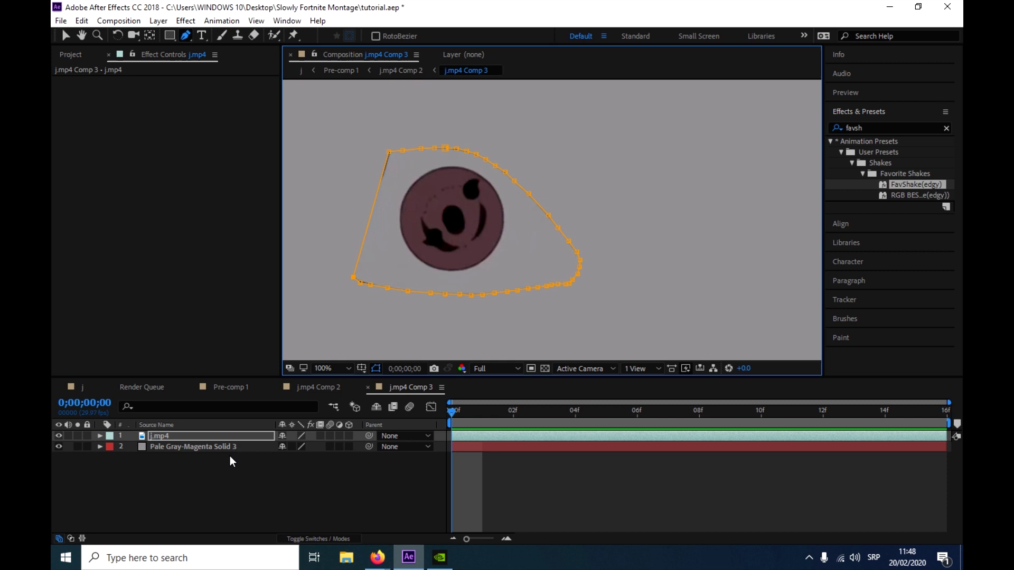
Step: Reveal Mask 1 on j.mp4 and set it to Inverted
key(comma)
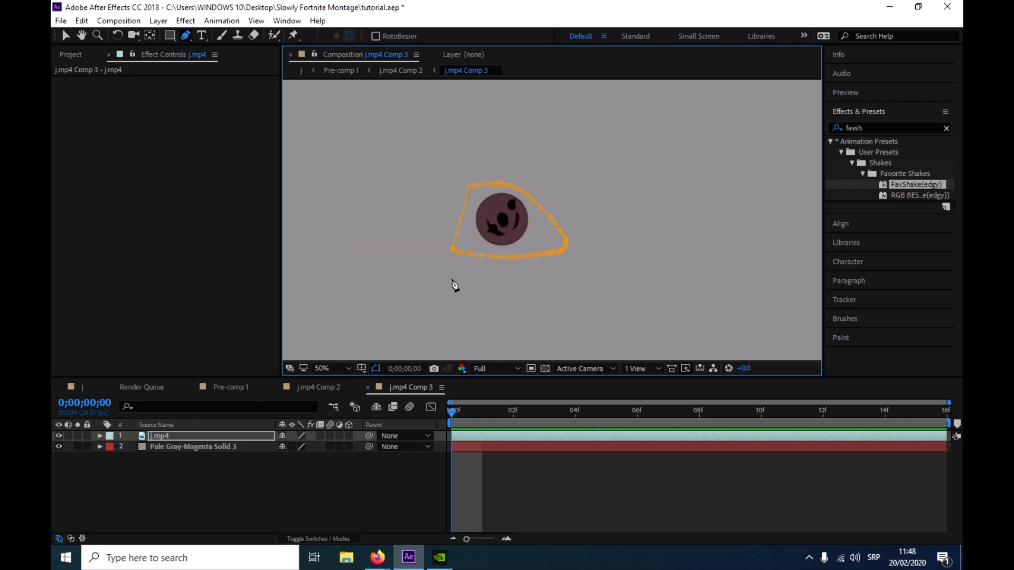
click(163, 447)
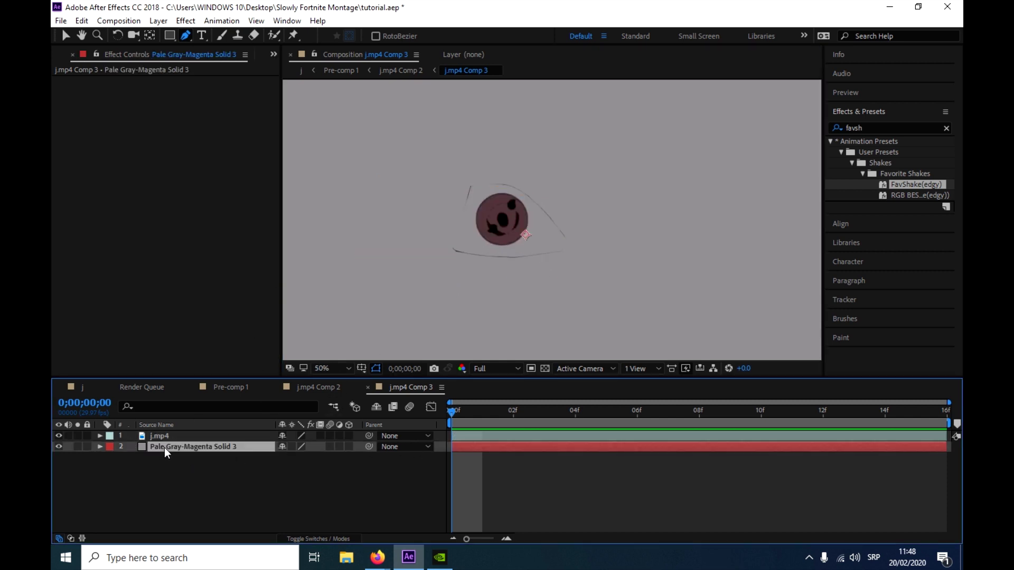
click(161, 436)
key(m)
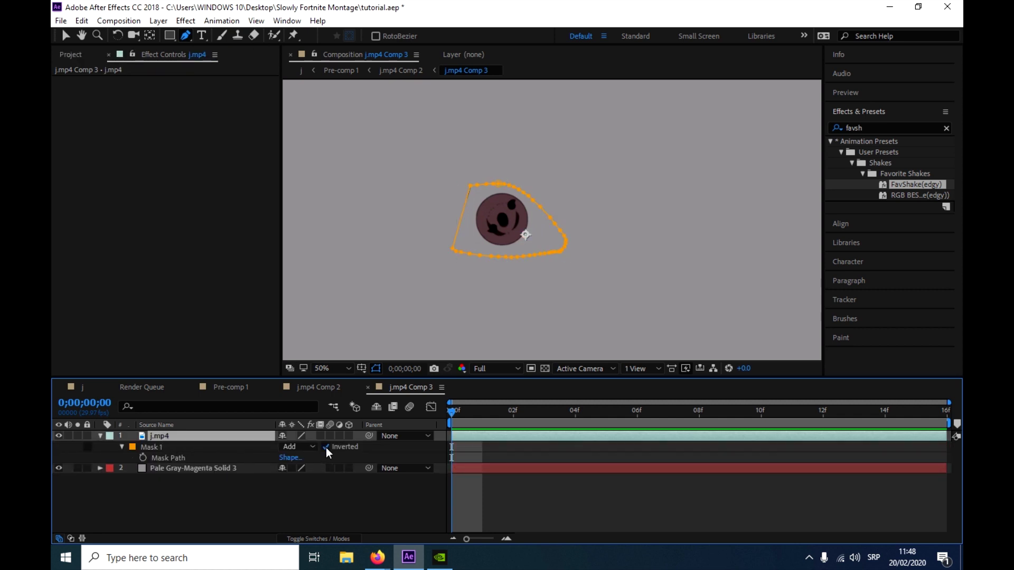
click(325, 447)
click(544, 499)
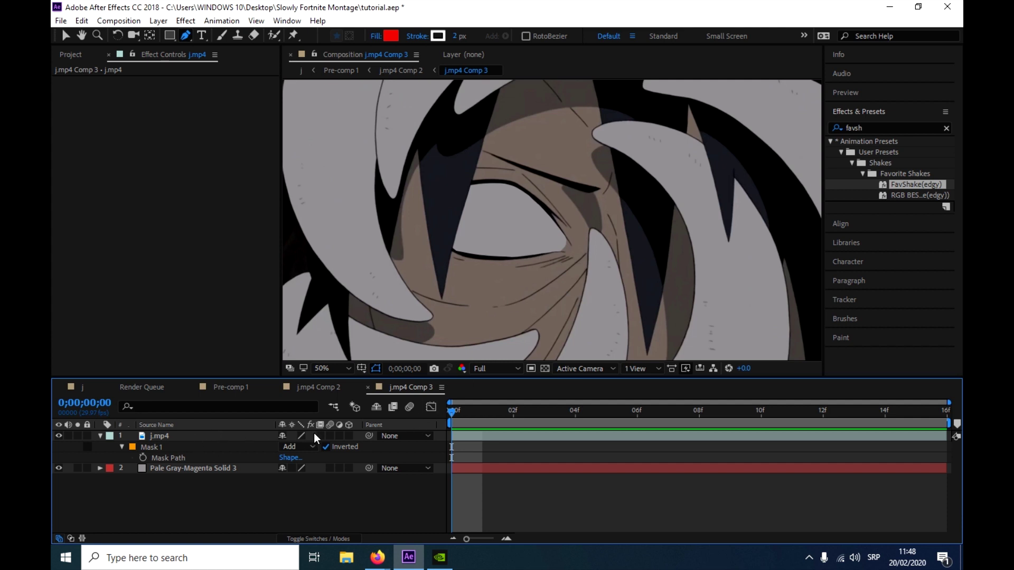
Step: Set Mask 1's feather to 3 pixels and its expansion to 2 pixels
click(121, 447)
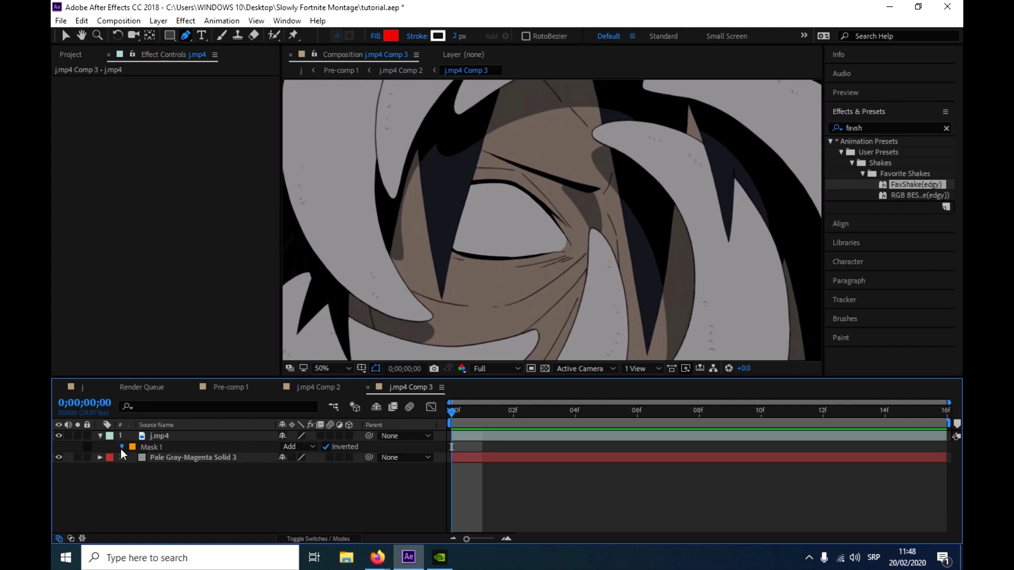
click(121, 448)
click(292, 468)
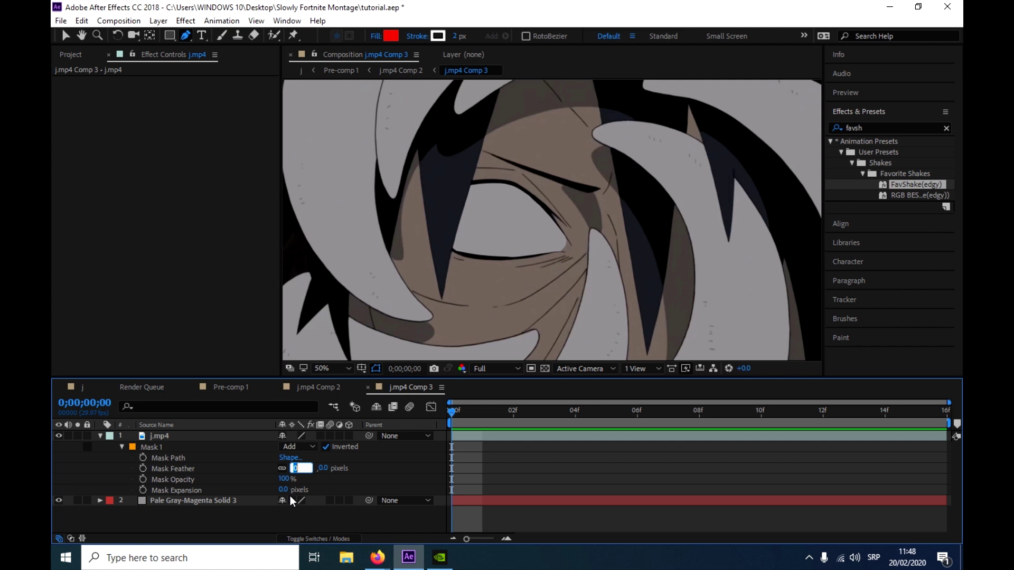
text(3)
key(Tab)
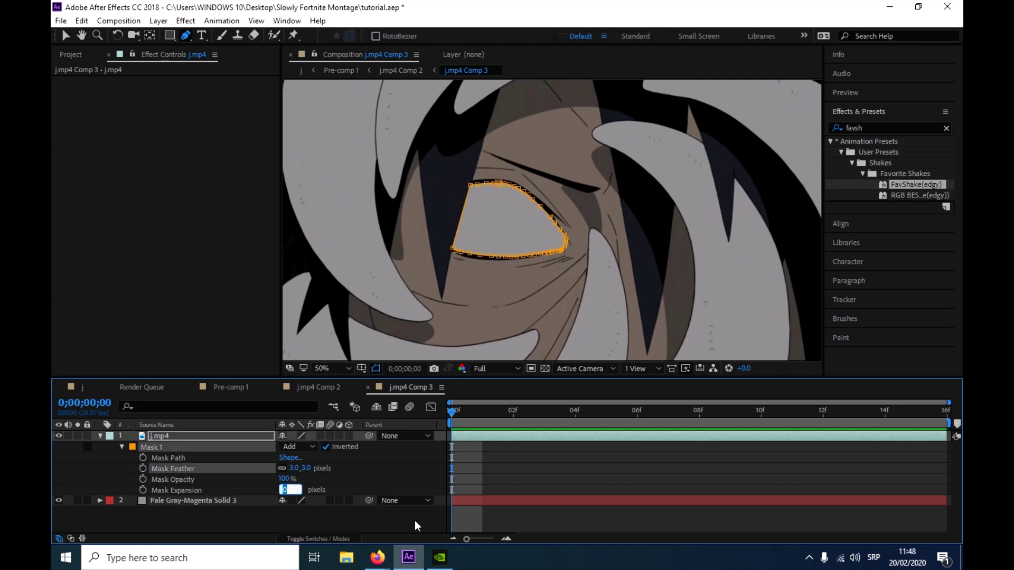
text(2)
Step: Commit the 2-pixel expansion, then check Mask 1 on j.mp4 at 100% zoom
click(521, 526)
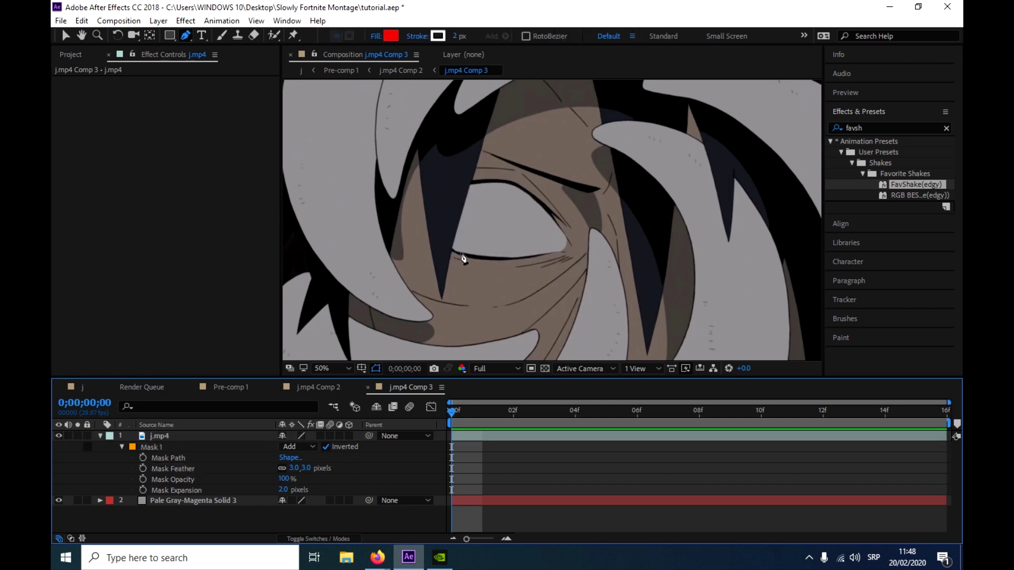
click(459, 439)
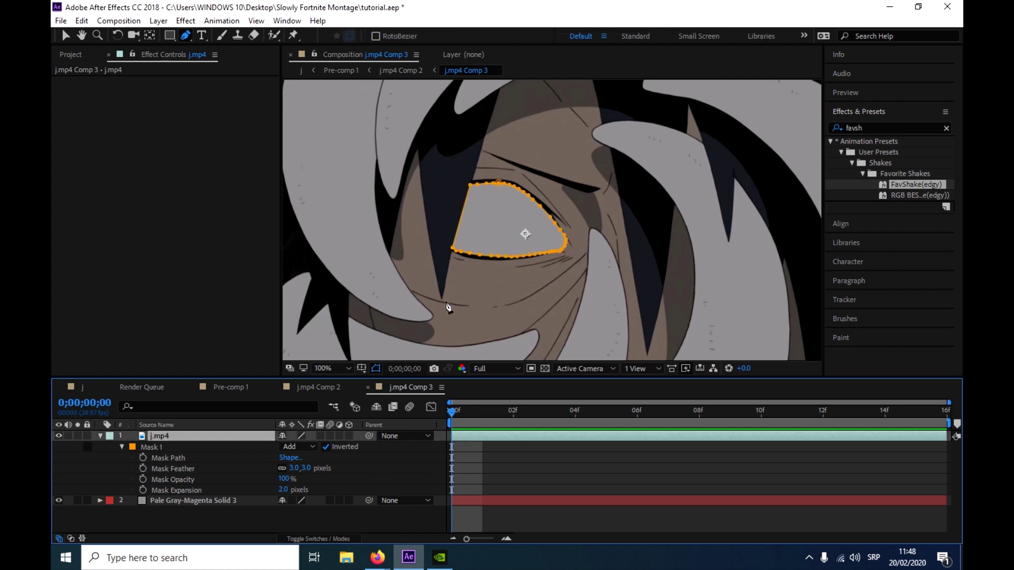
key(slash)
click(360, 285)
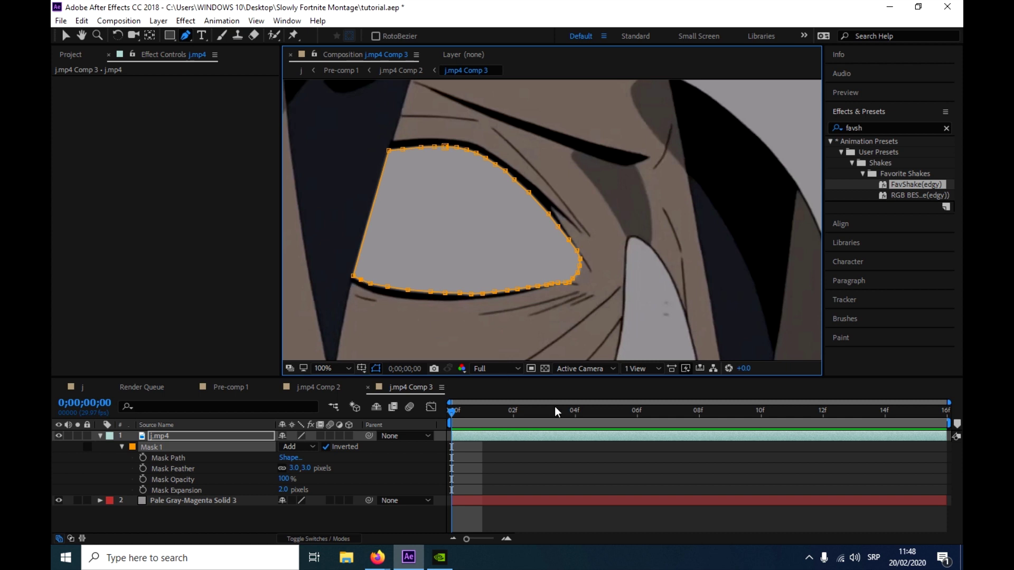
click(563, 524)
Step: Zoom out and duplicate the masked j.mp4 layer with Ctrl+D
key(comma)
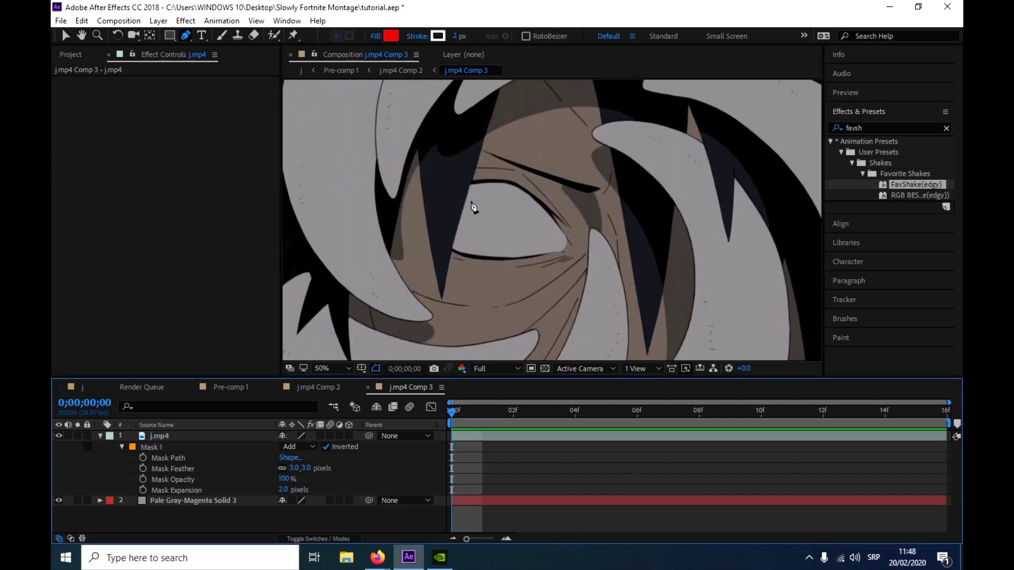
click(471, 443)
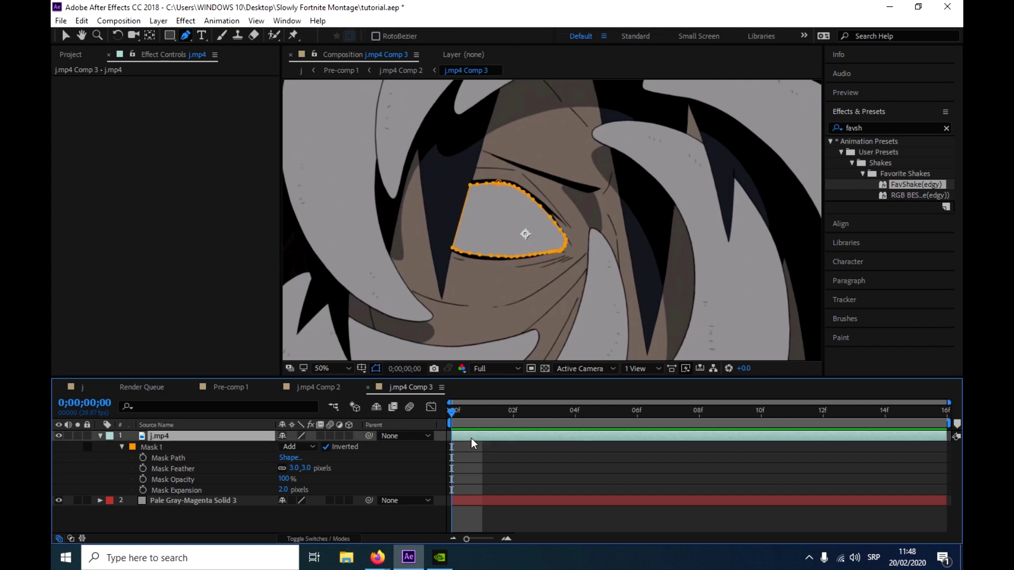
key(ctrl+d)
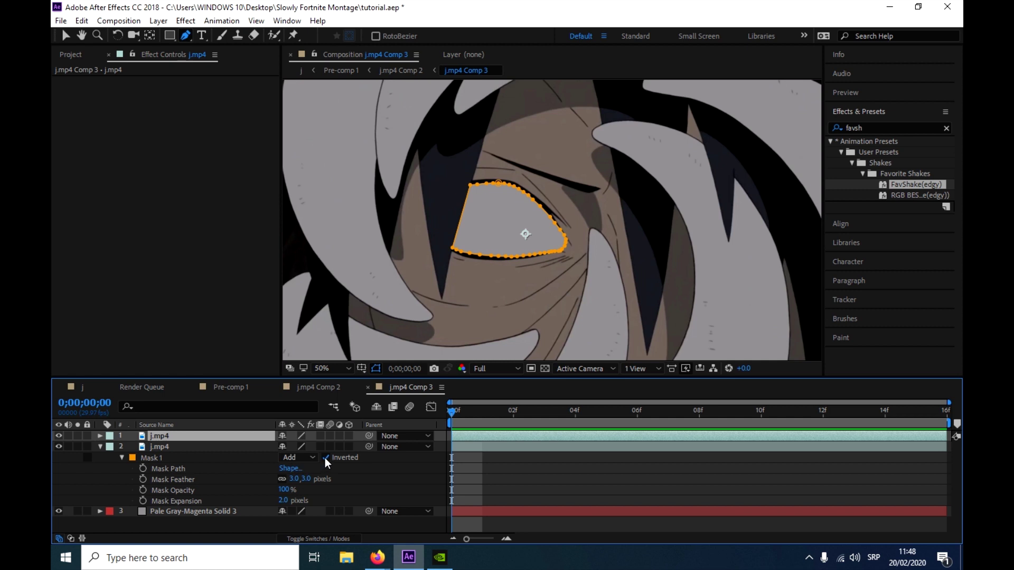
Step: Turn off Inverted on the lower j.mp4 copy's Mask 1 and collapse the layer
click(166, 448)
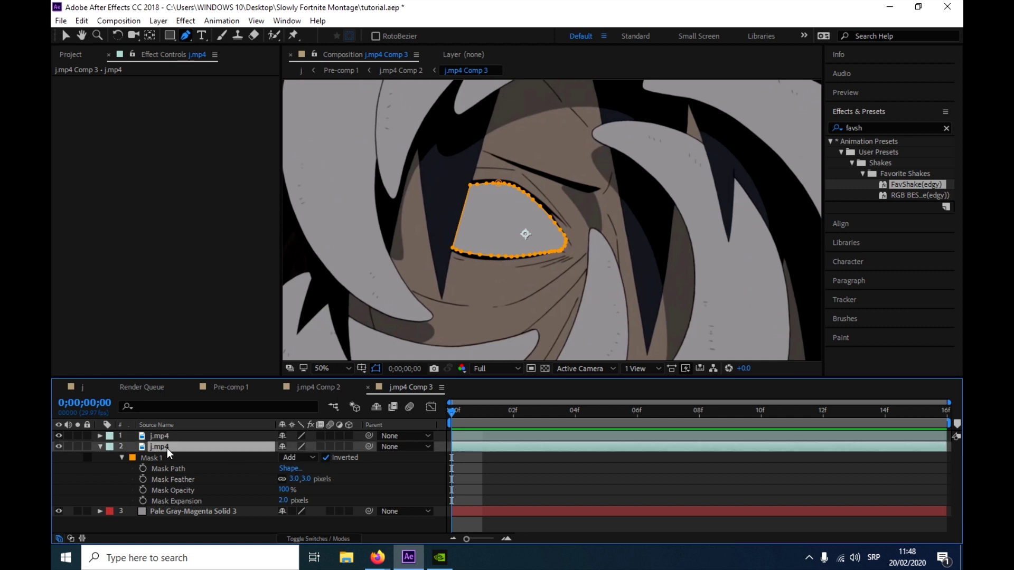
click(325, 458)
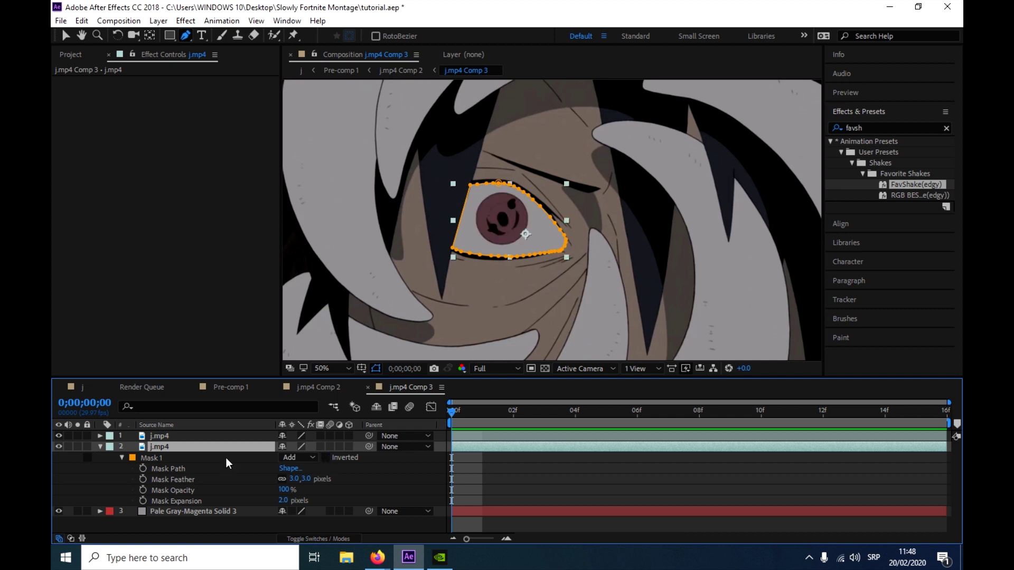
click(100, 446)
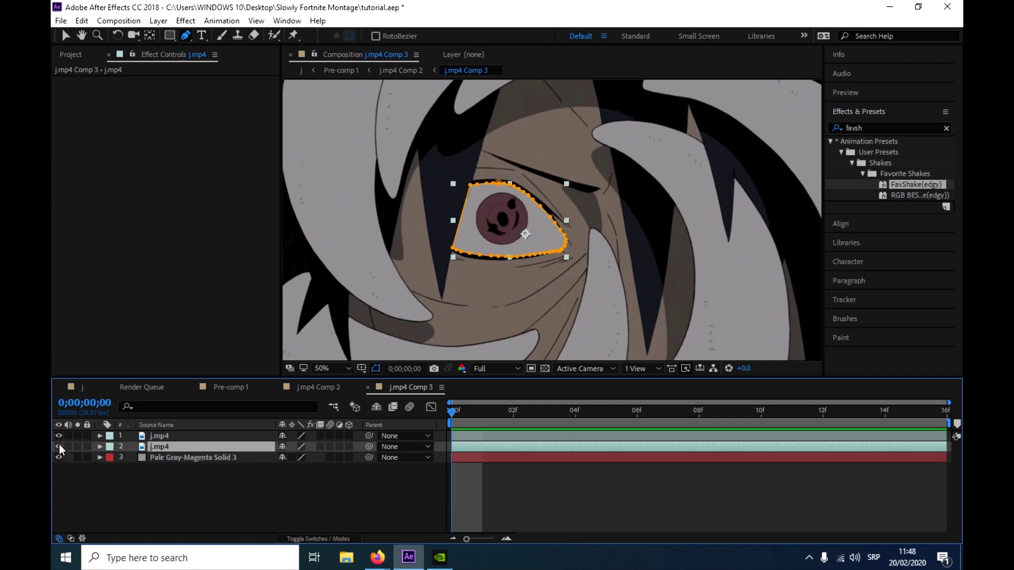
Step: Toggle visibility of both j.mp4 layers and the grey solid to compare, leaving all visible
click(58, 436)
click(58, 457)
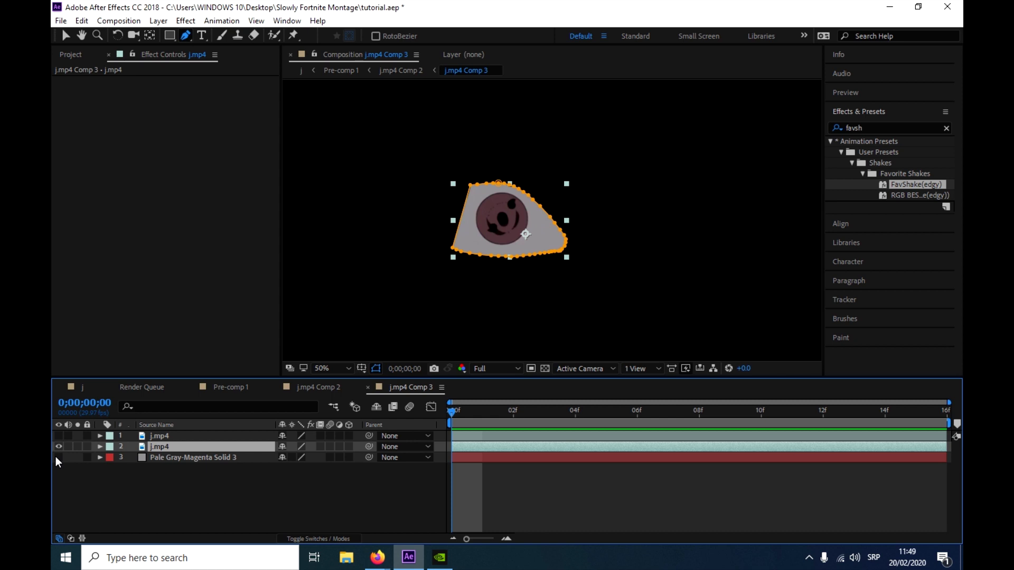
click(58, 457)
click(58, 436)
click(58, 447)
click(58, 457)
click(58, 446)
click(58, 447)
click(58, 437)
click(58, 457)
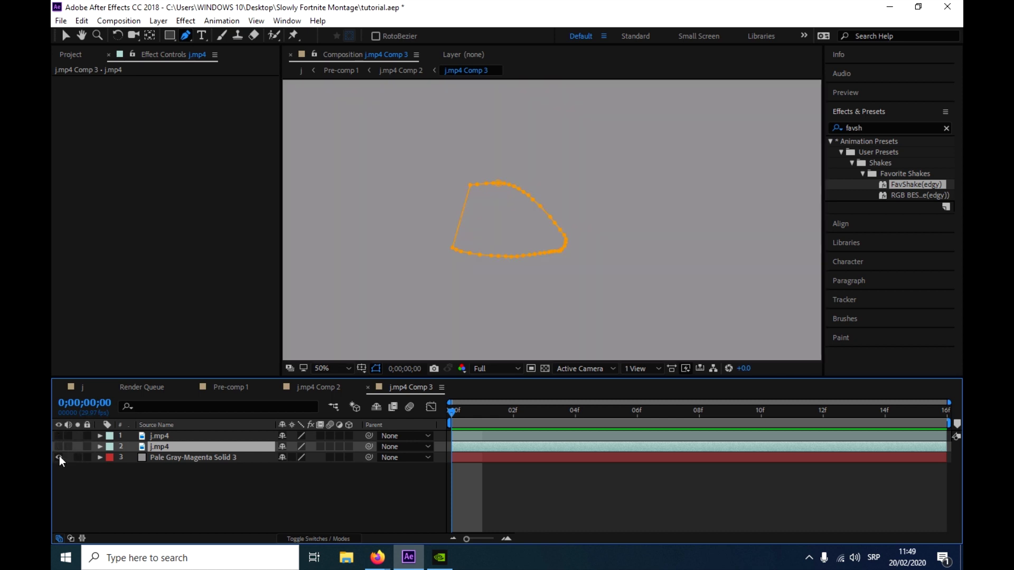
click(58, 457)
click(58, 447)
click(58, 438)
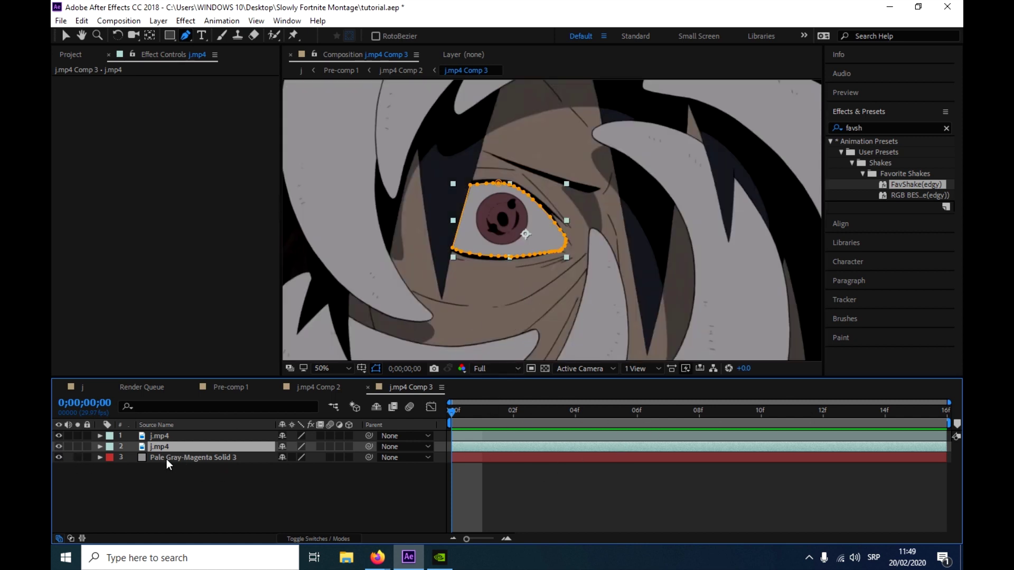
Step: Keyframe the lower layer's Position at frame 0, raising Y from 540 to 339 at 15f
key(p)
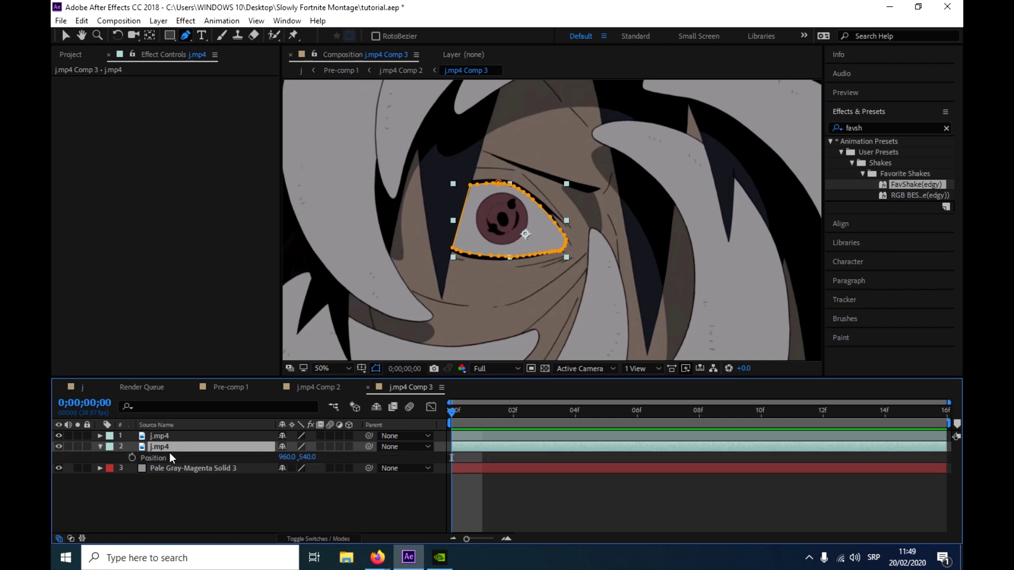
key(p)
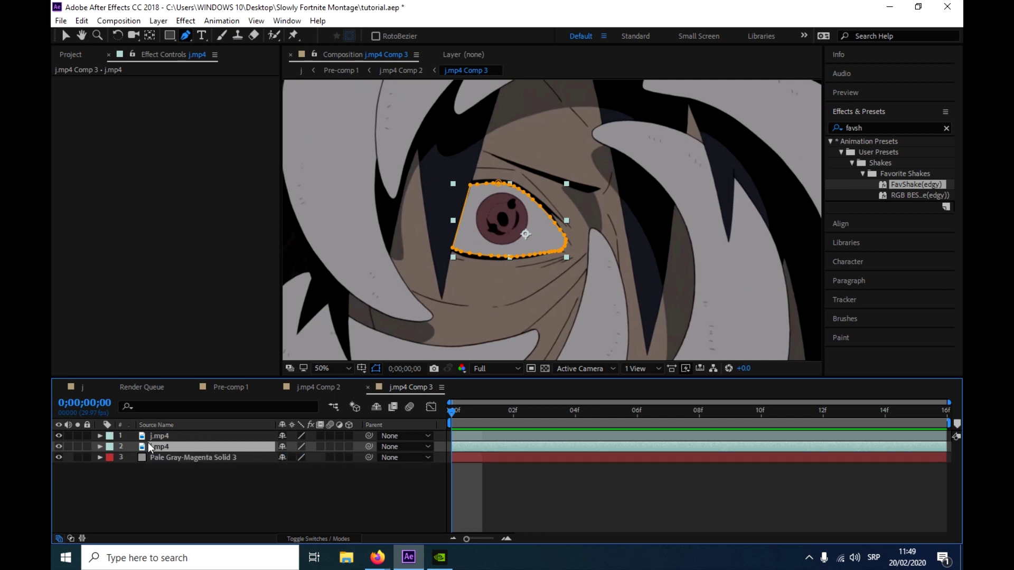
key(p)
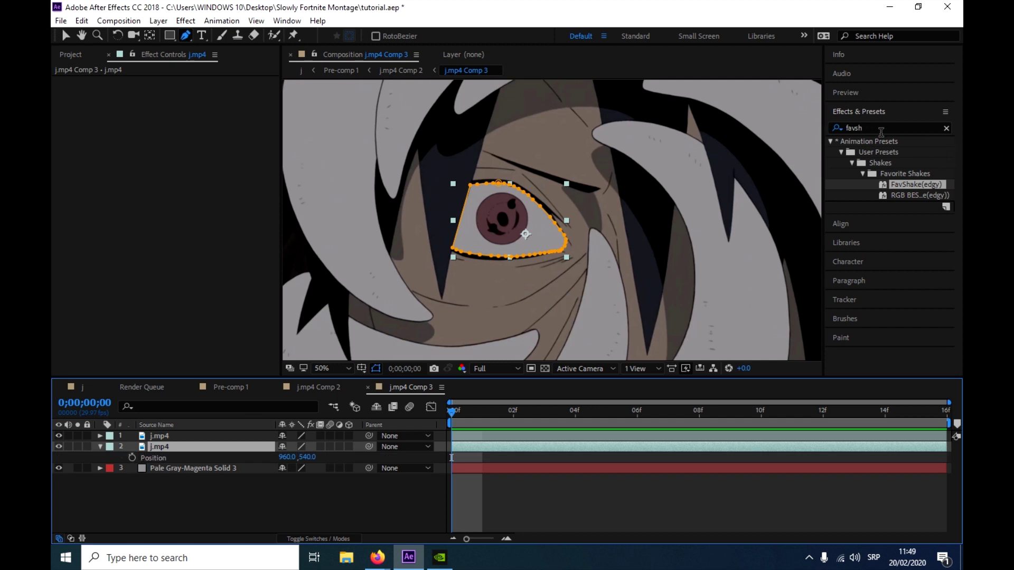
click(949, 128)
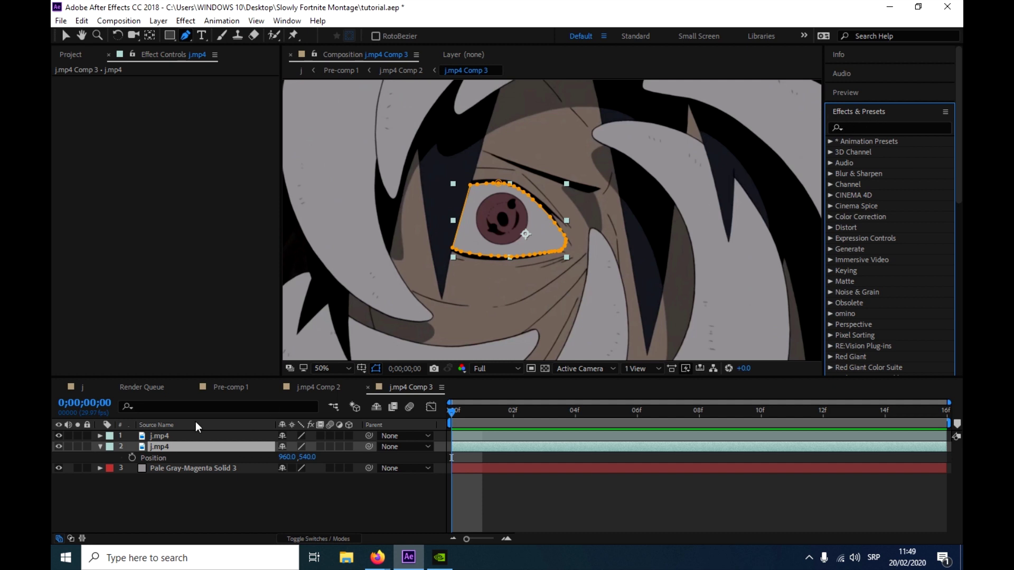
click(133, 457)
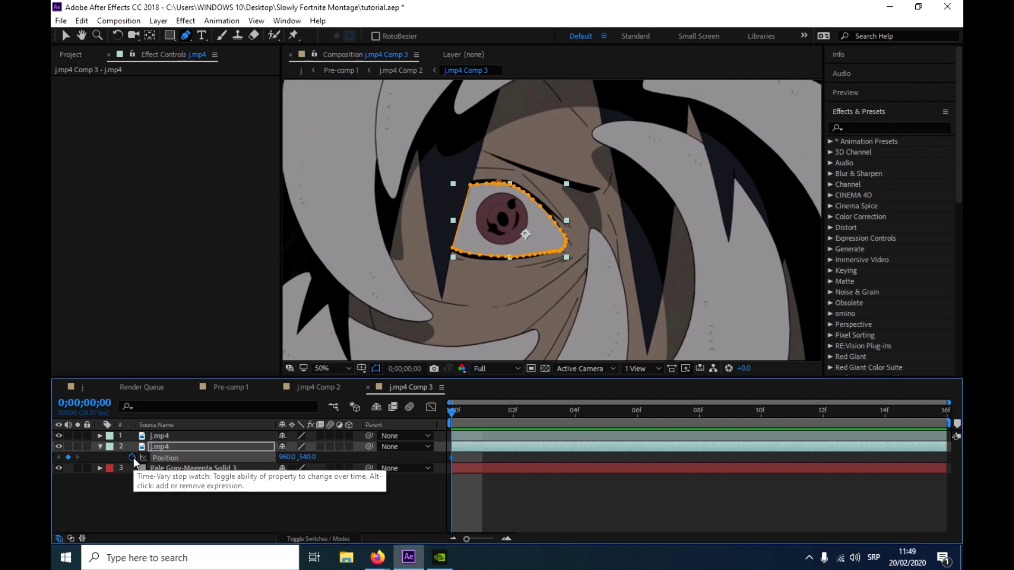
drag(453, 415, 950, 423)
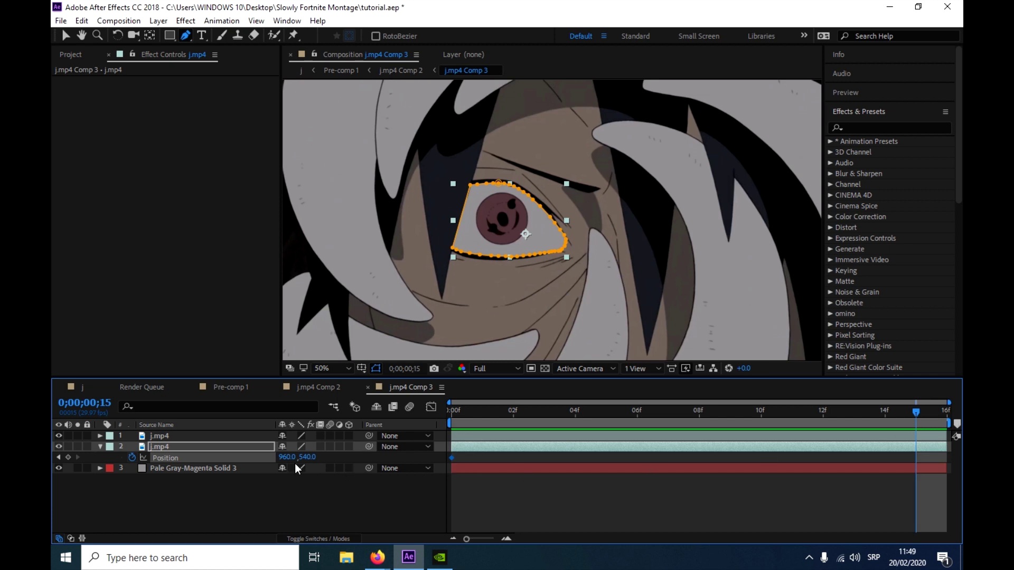
drag(309, 457, 191, 449)
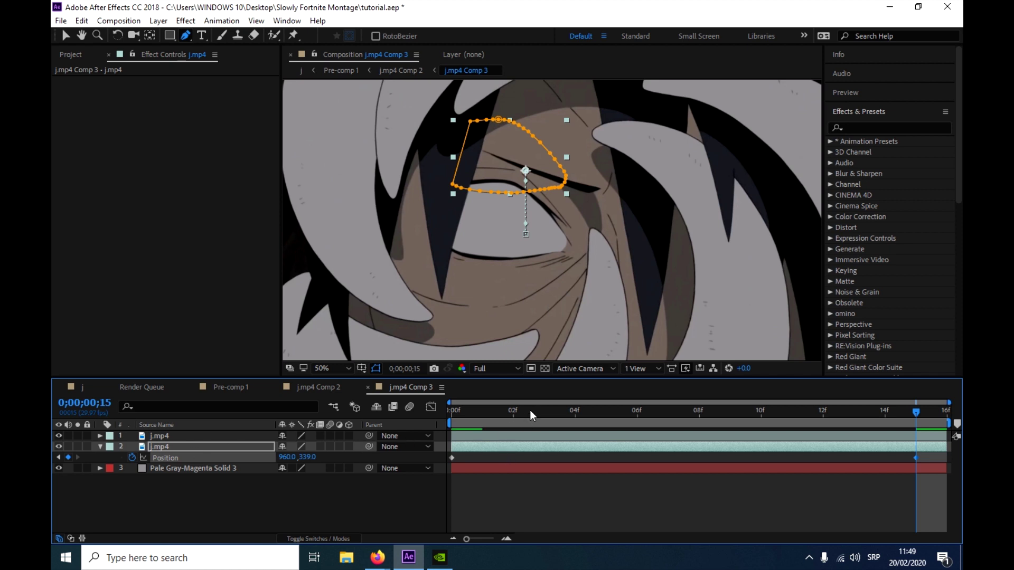
Step: Open the Graph Editor at frame 03 and delete the Position keyframe there
click(530, 410)
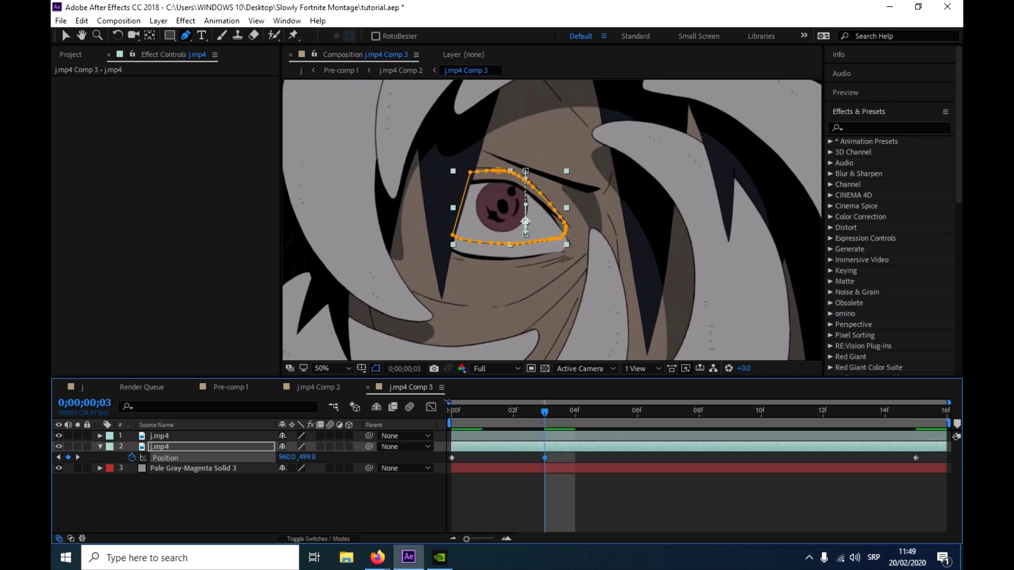
click(431, 407)
key(Delete)
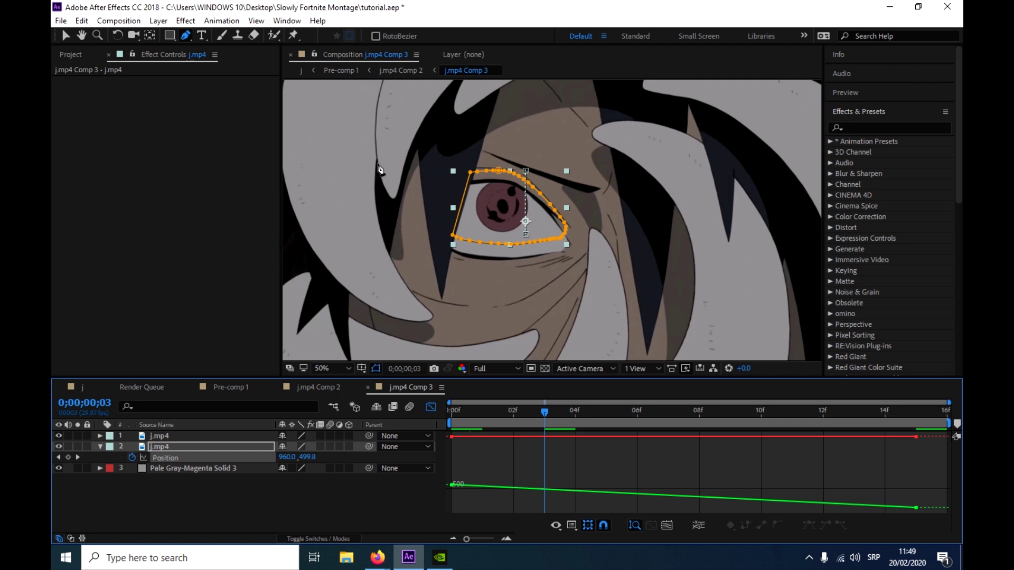
Step: Re-add a middle Position keyframe, move it to frame 02 near Y 383.4, and apply Easy Ease
click(544, 489)
click(65, 35)
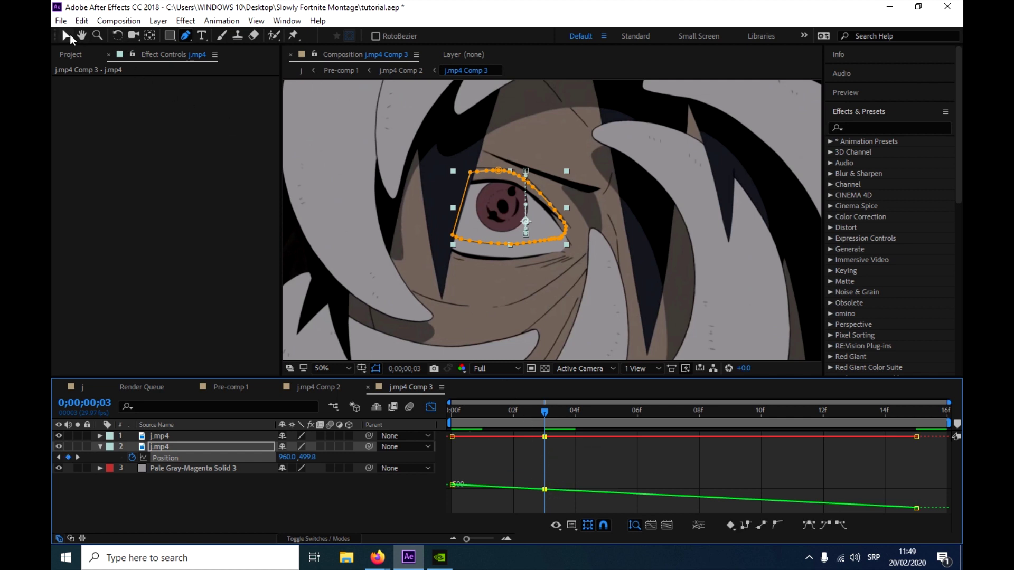
drag(544, 490, 513, 503)
click(762, 529)
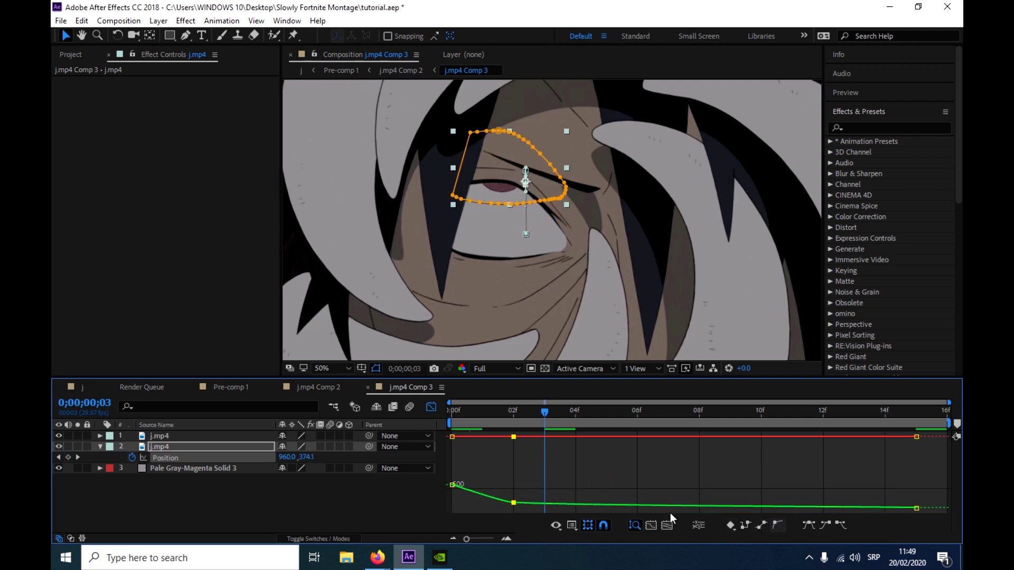
Step: Preview the eased rise, then close the Graph Editor and deselect the layer
key(space)
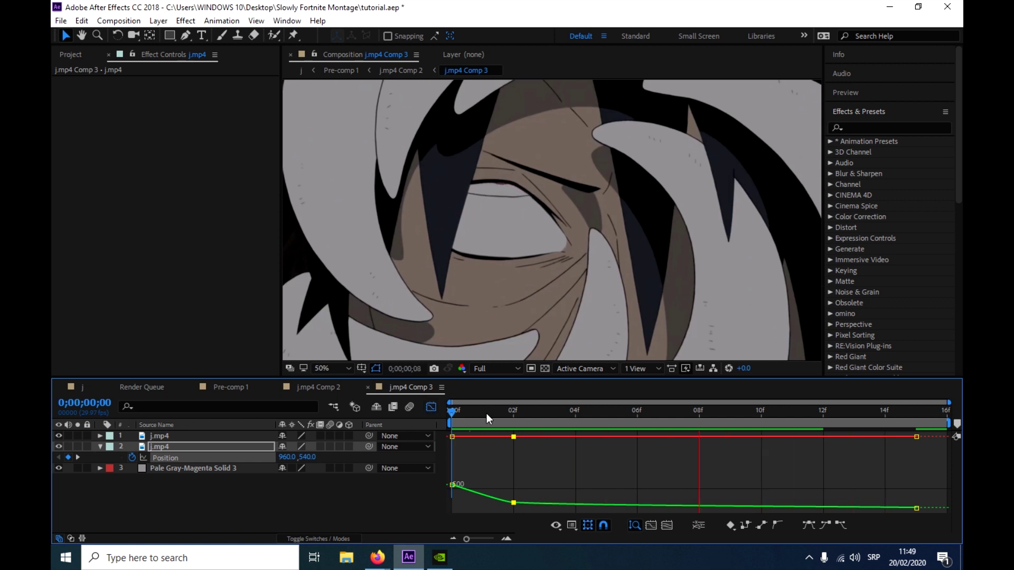
click(514, 411)
click(547, 458)
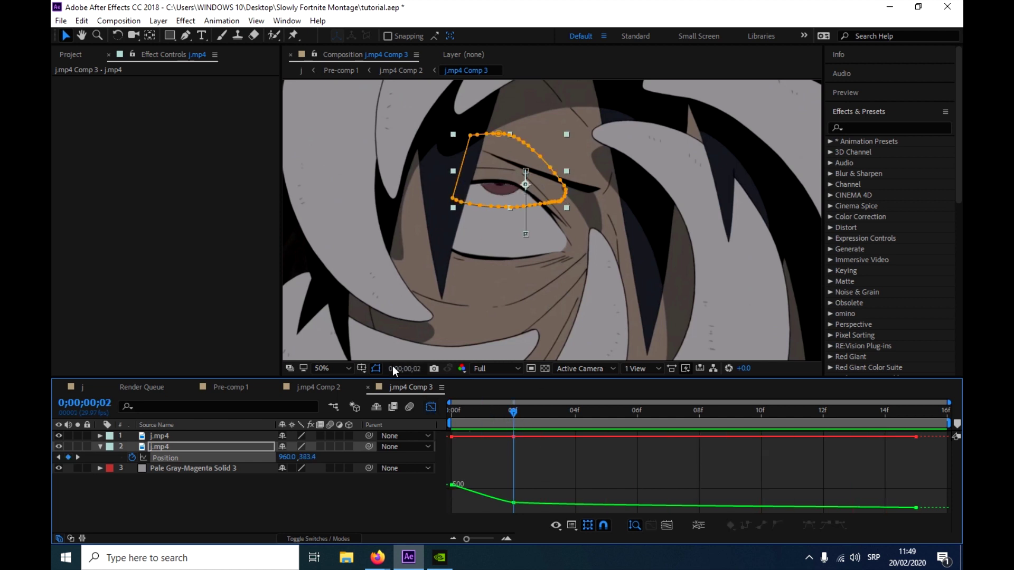
click(430, 407)
click(536, 495)
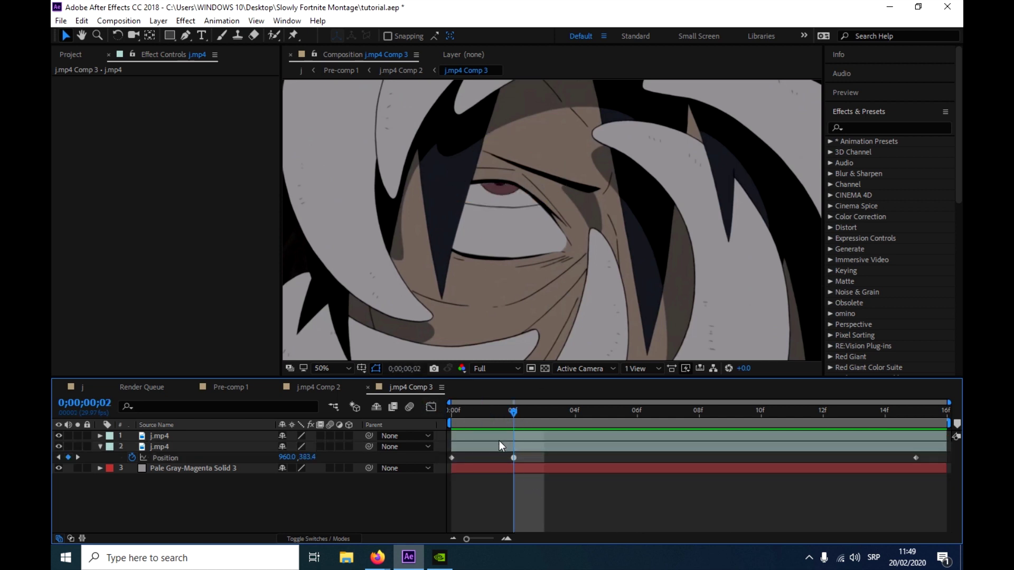
Step: Expand the lower j.mp4 layer's Mask 1 and scrub its expansion to -8 pixels
click(499, 442)
click(561, 493)
click(489, 446)
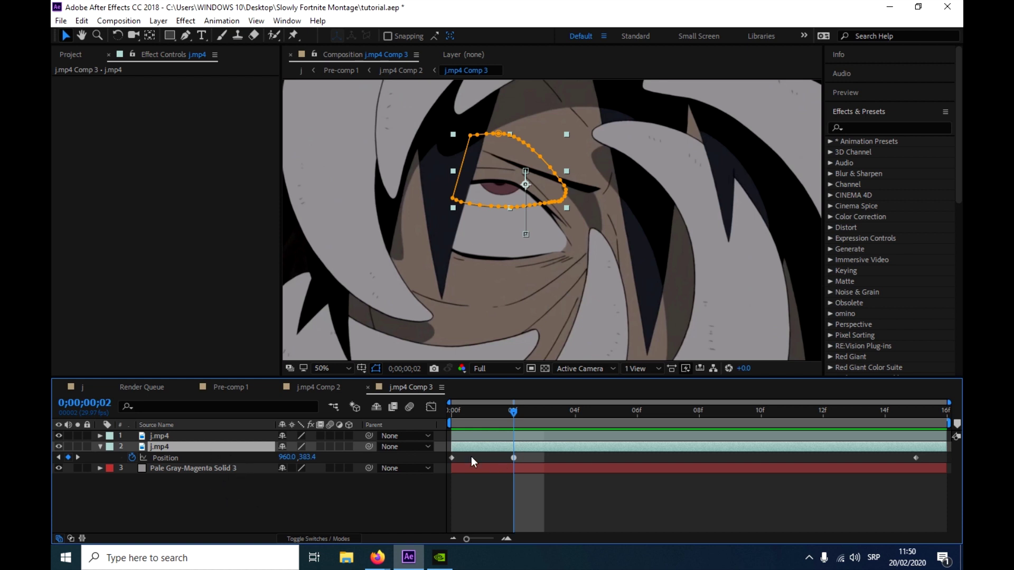
key(m)
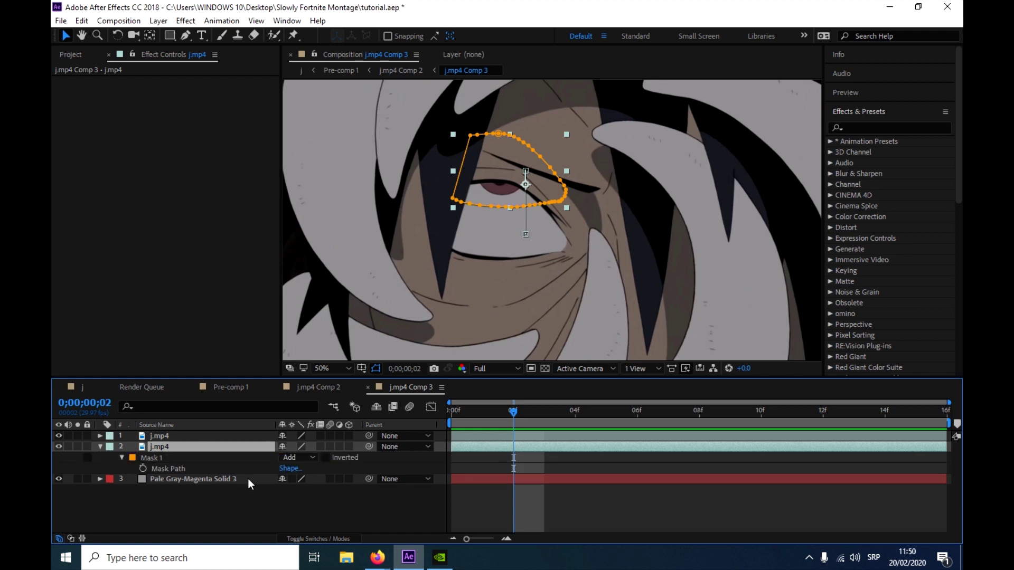
click(121, 458)
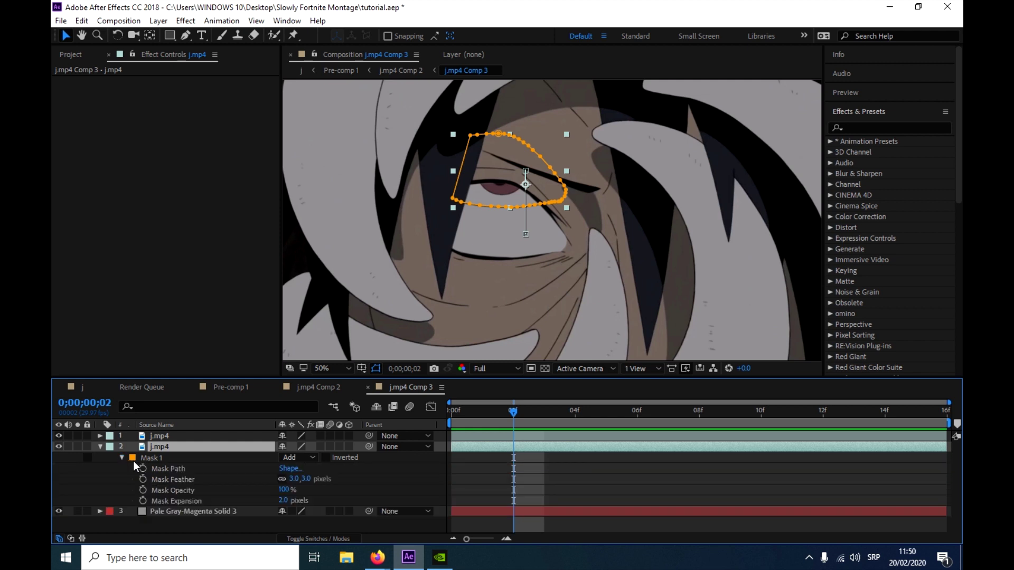
drag(284, 500, 277, 501)
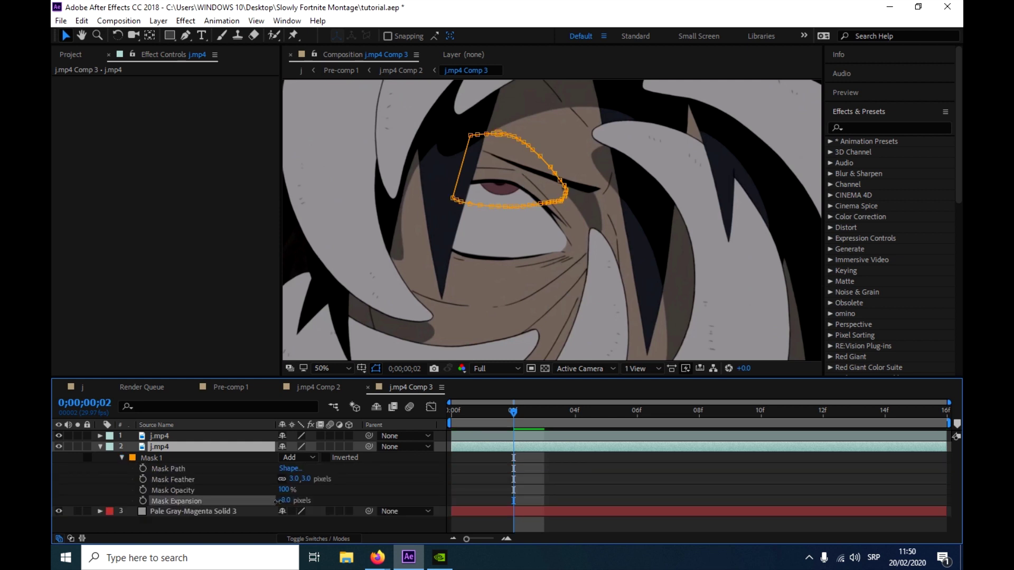
Step: Preview the animation and return to the first frame
click(492, 524)
key(space)
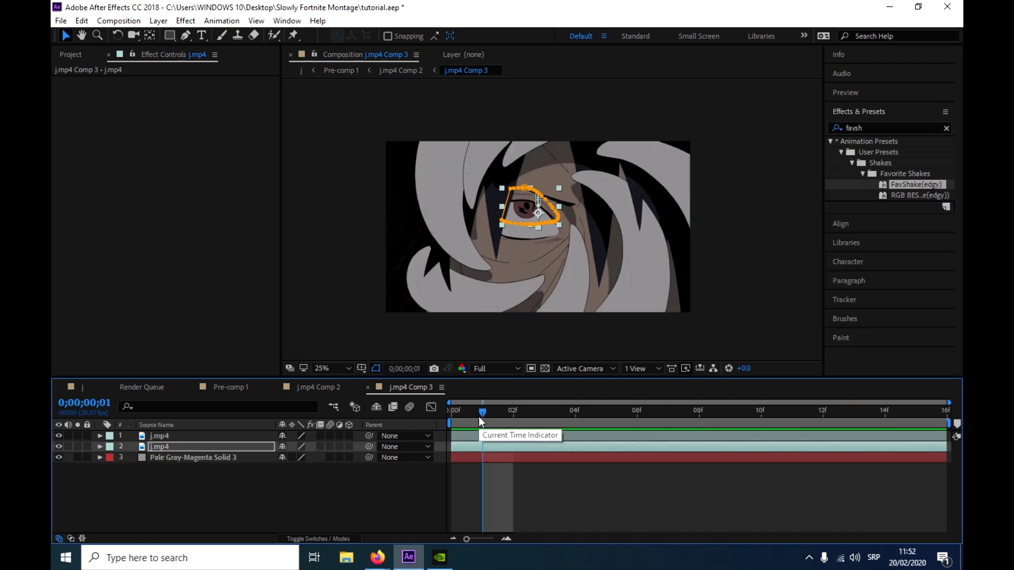
drag(478, 416, 419, 414)
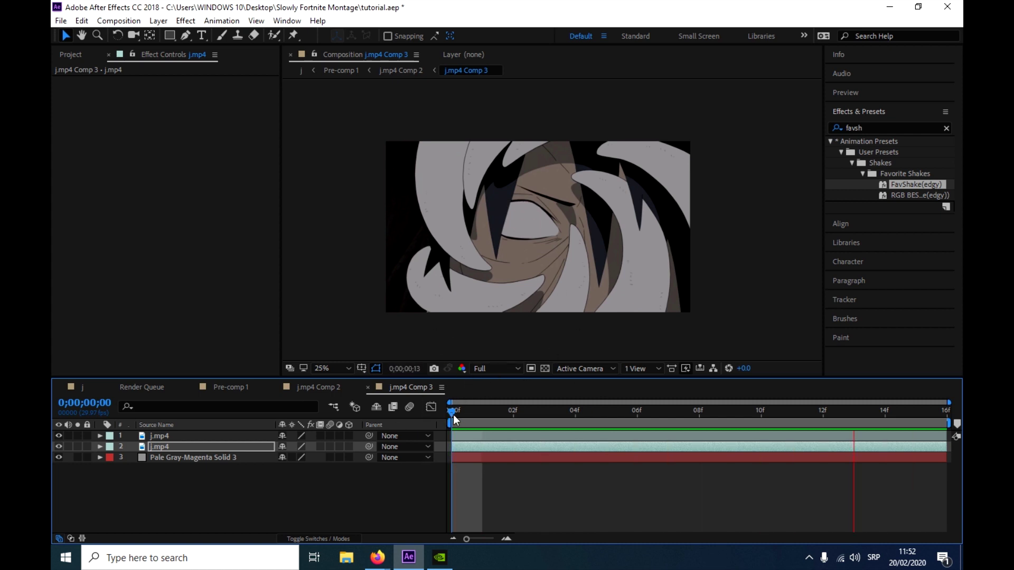
drag(451, 416, 668, 415)
drag(590, 421, 432, 417)
key(space)
key(space)
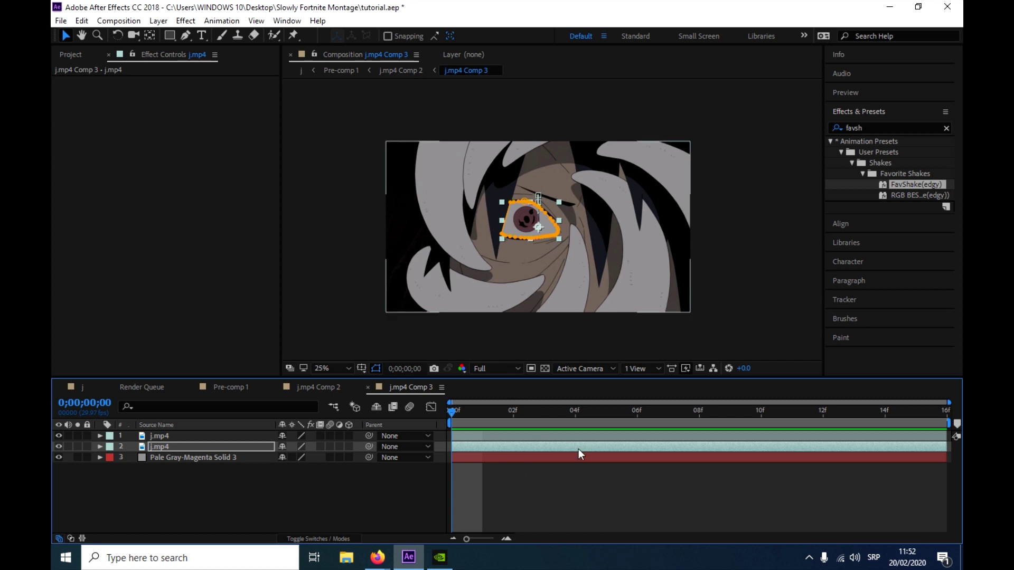
click(569, 503)
key(space)
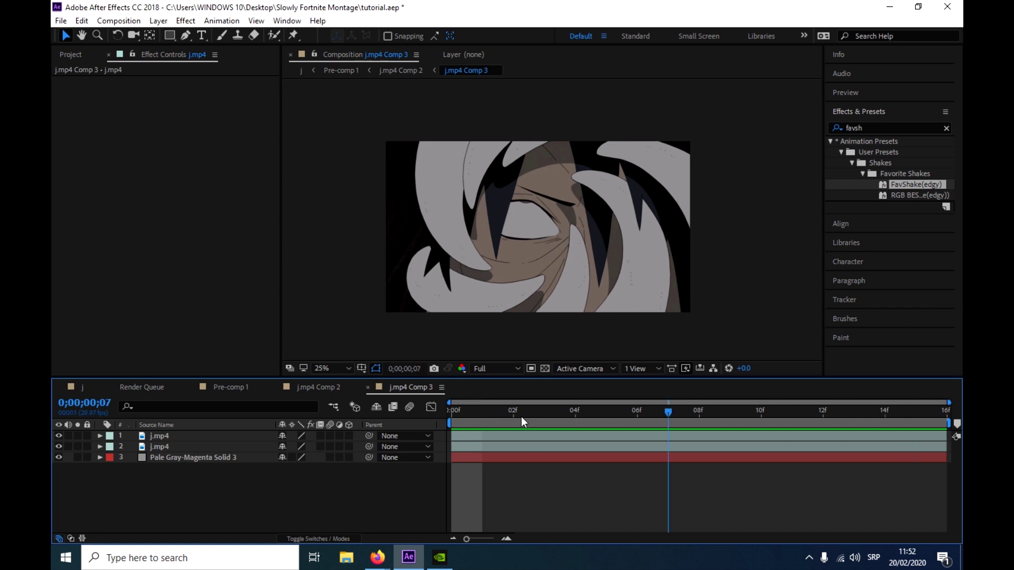